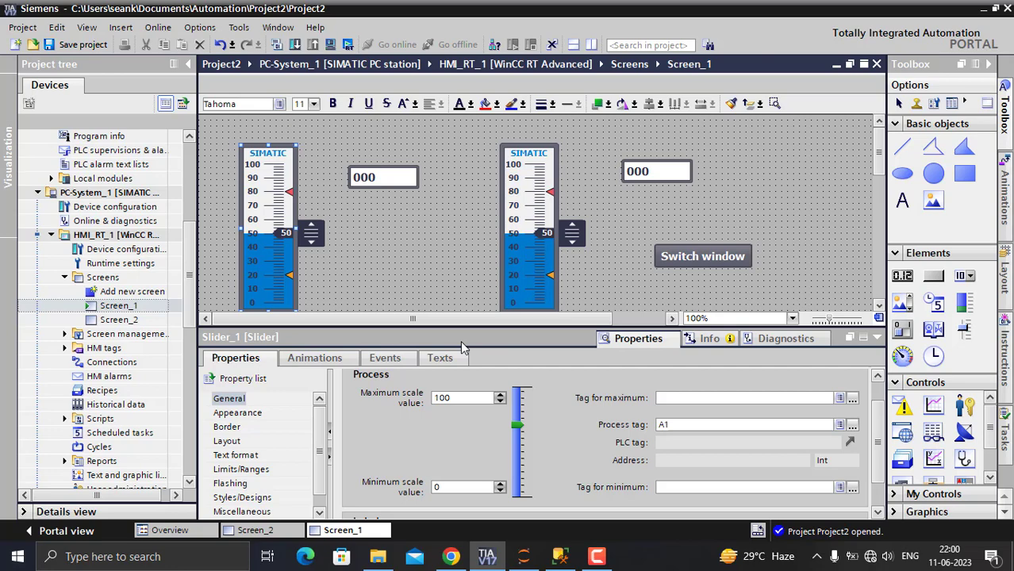
- Review the logged rows in SQL Server Management Studio, then return to TIA Portal and inspect the HMI tag table with A1 and A2
click(560, 556)
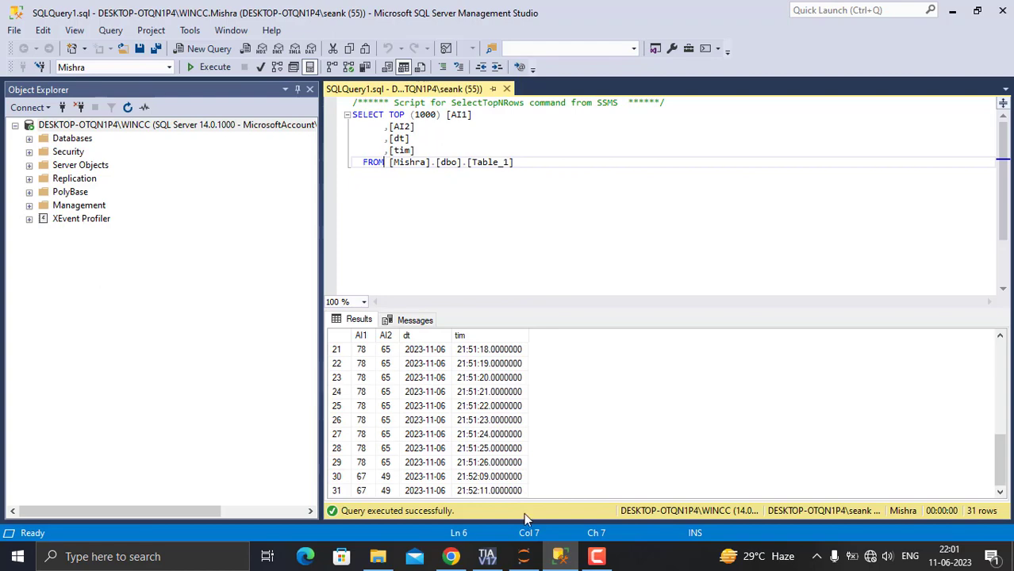
click(487, 558)
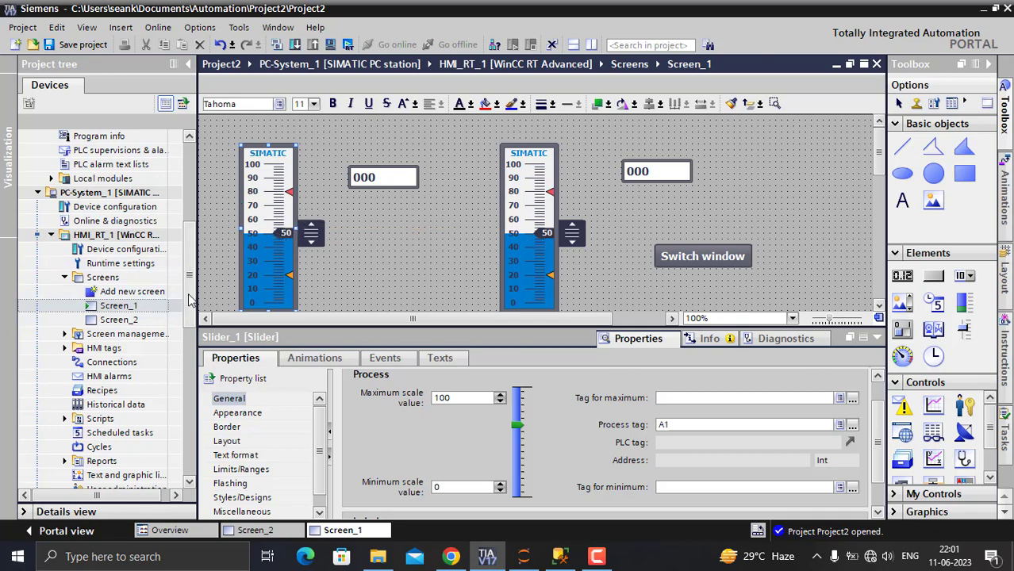
drag(188, 315, 189, 340)
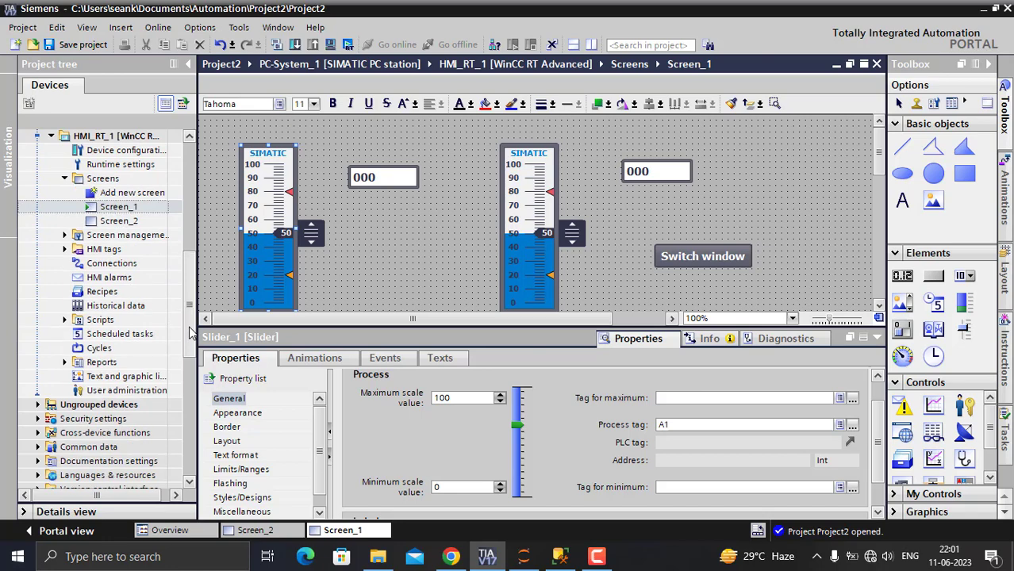
double_click(125, 306)
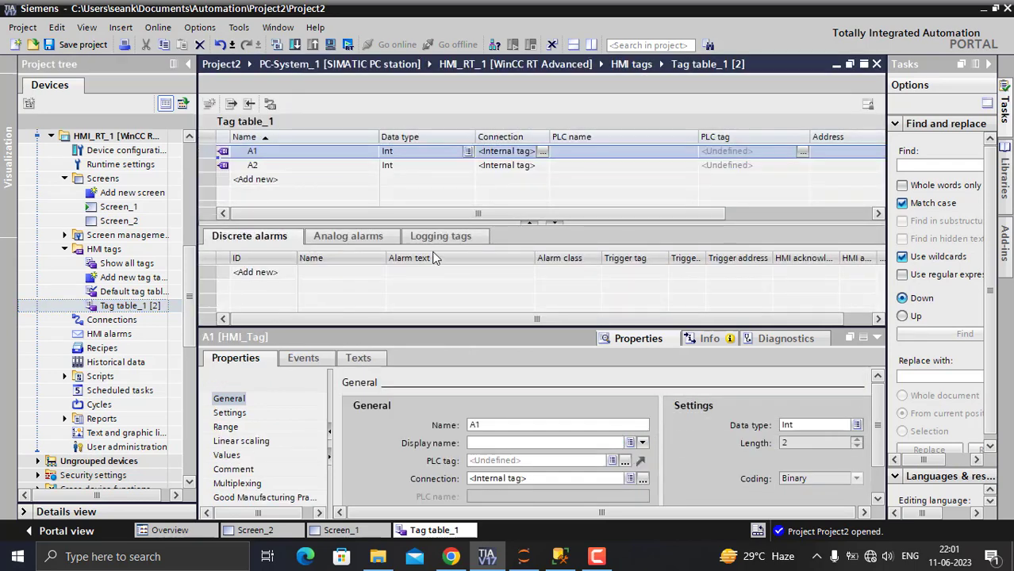
click(297, 153)
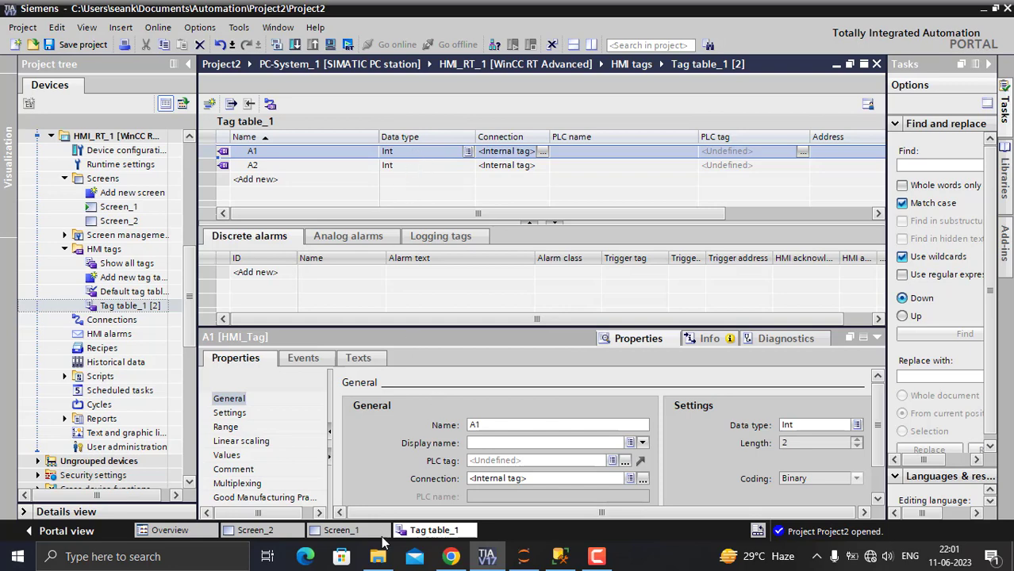
click(341, 530)
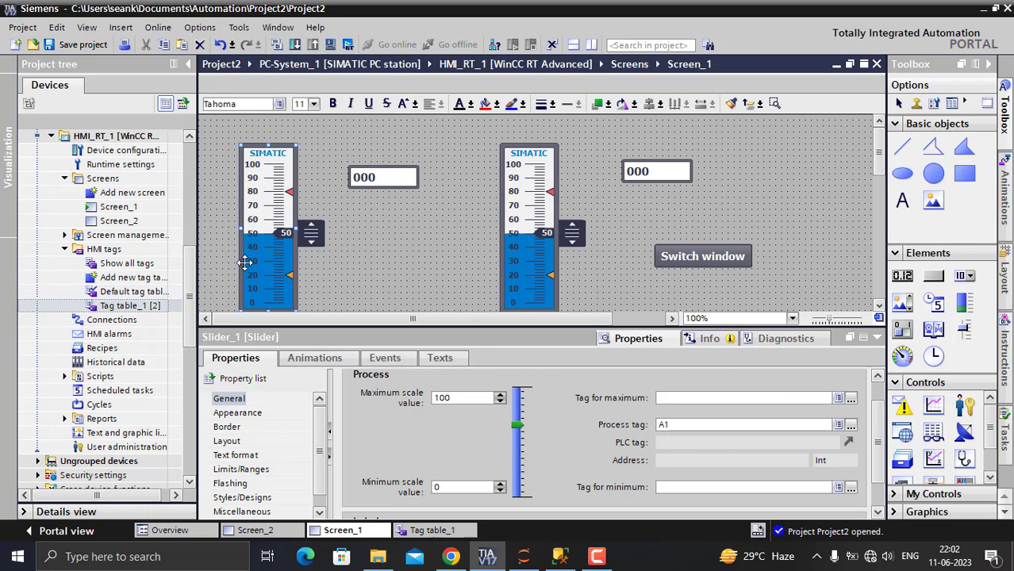
- Open the VBFunction_1 VB script under Scripts and read through its database connection and INSERT code
scroll(190, 305, down, 2)
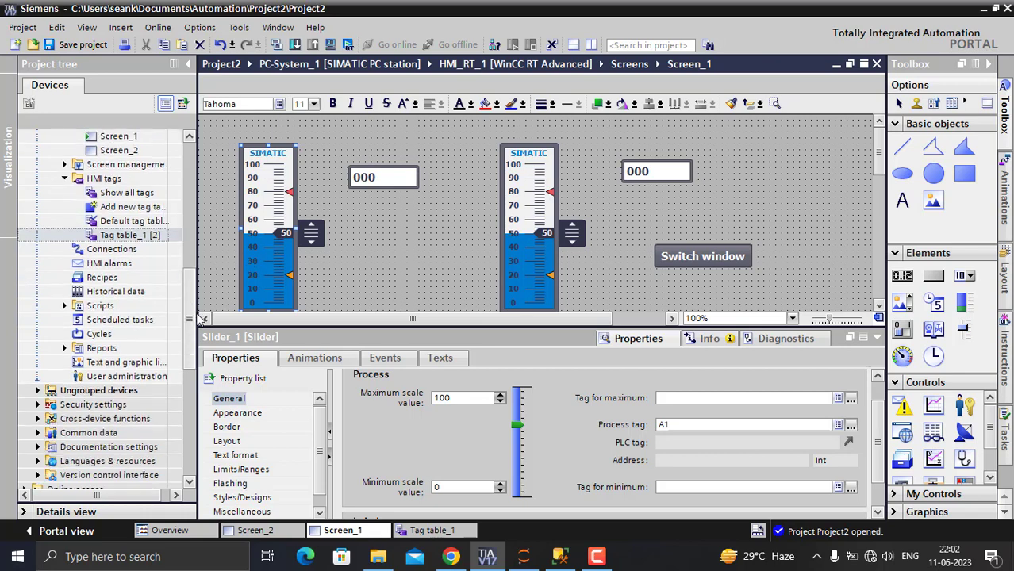
click(69, 291)
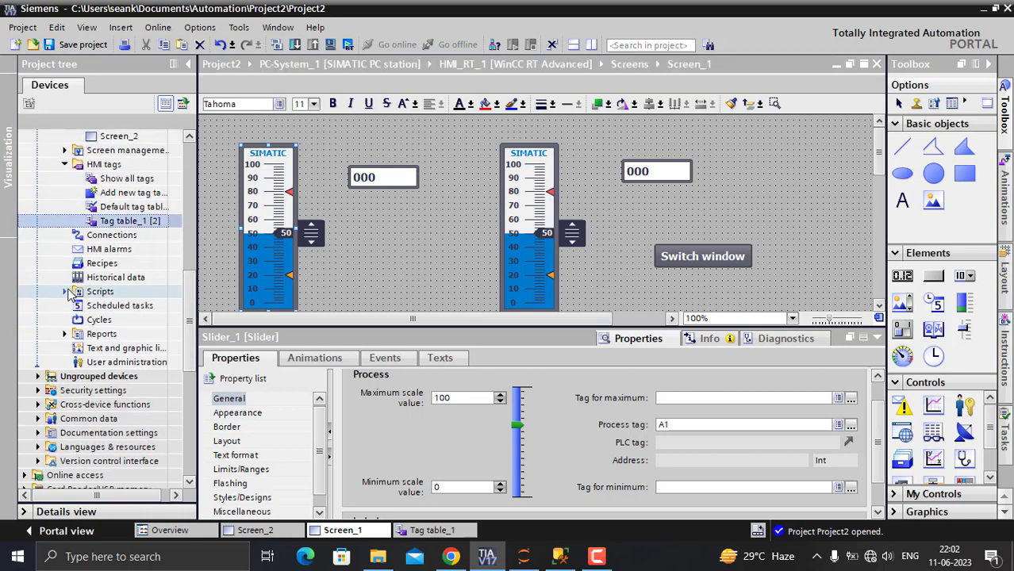
click(70, 291)
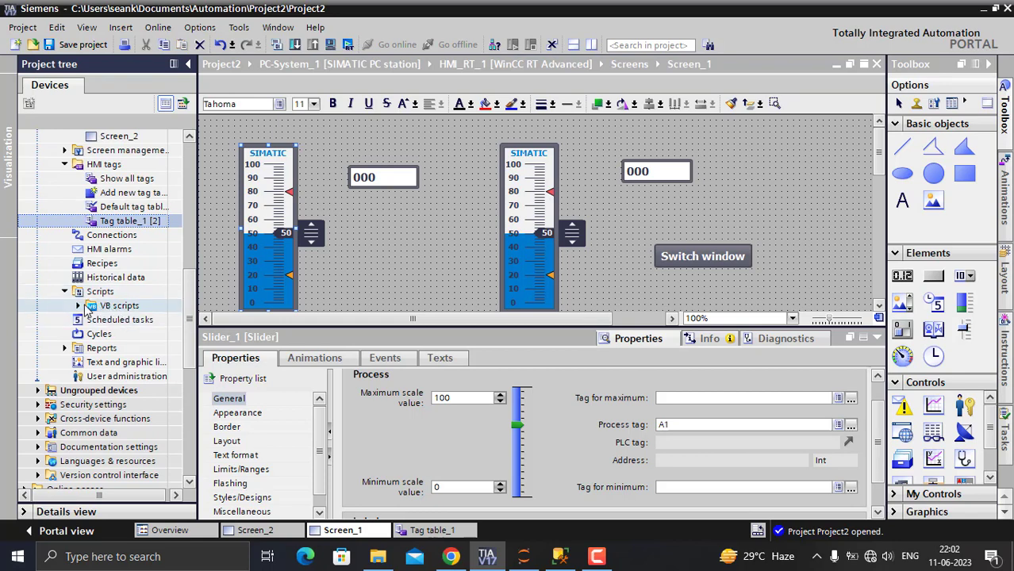
click(79, 307)
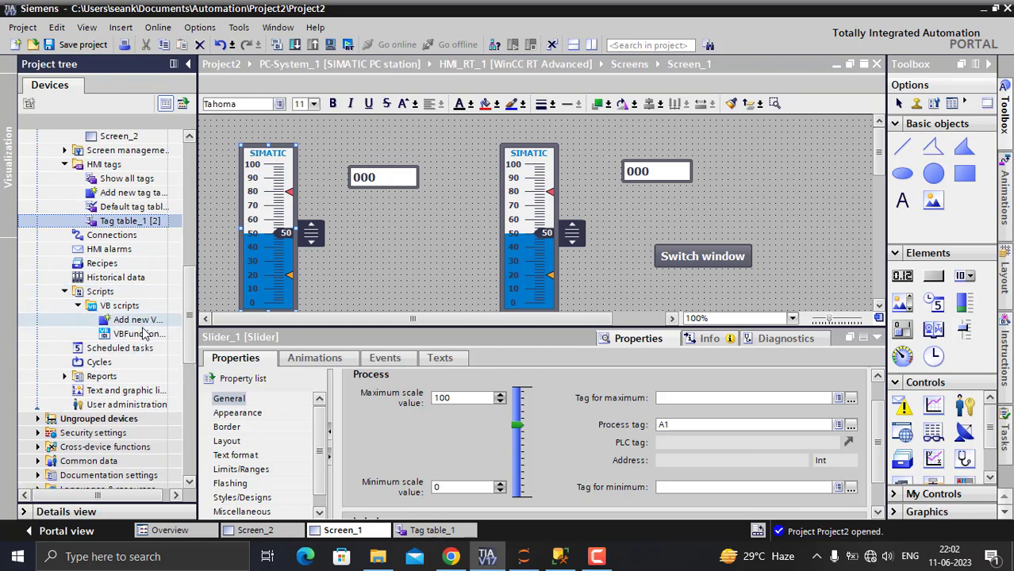
double_click(138, 334)
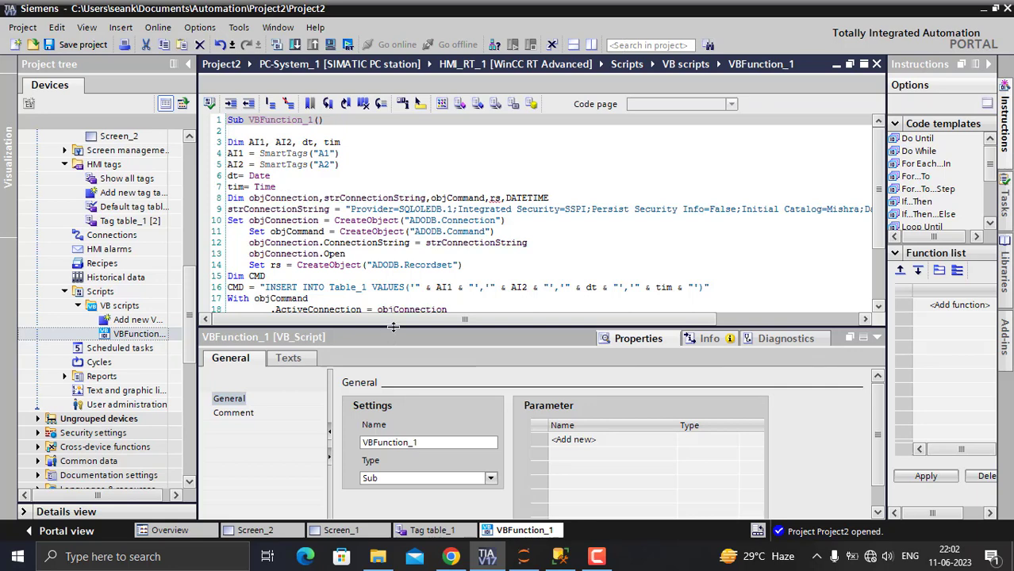
drag(395, 361, 400, 414)
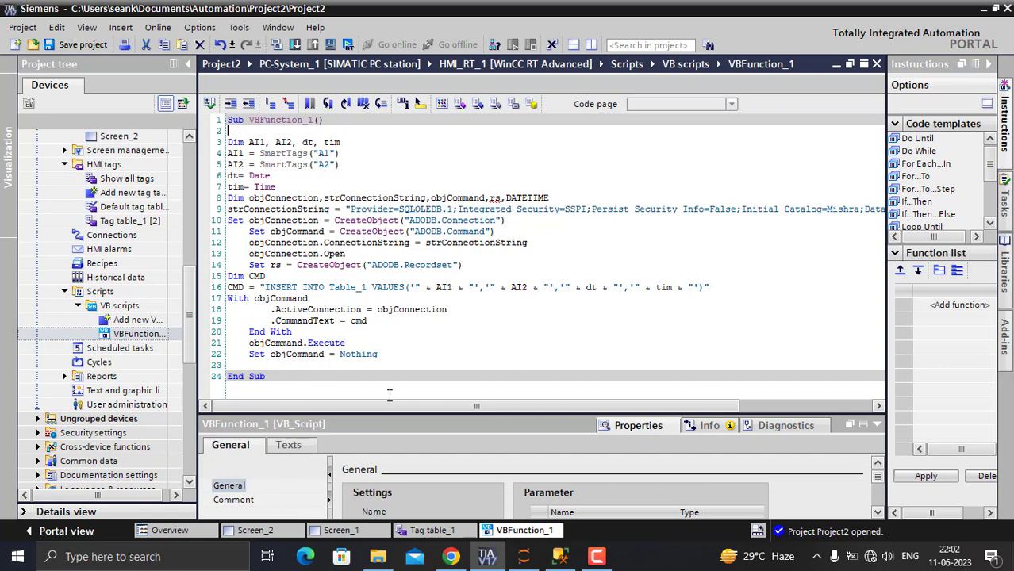
drag(476, 407, 598, 416)
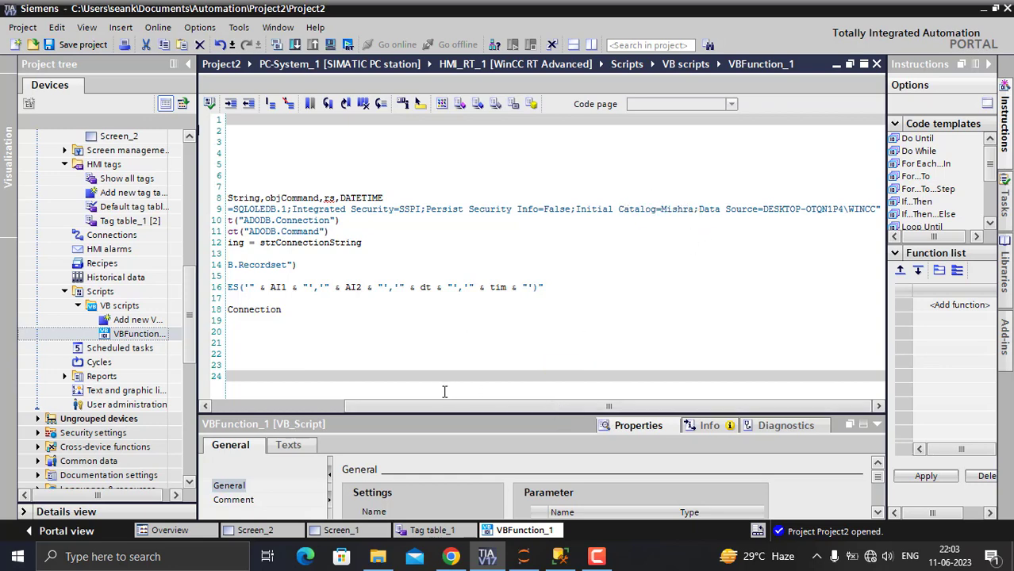
drag(448, 405, 299, 405)
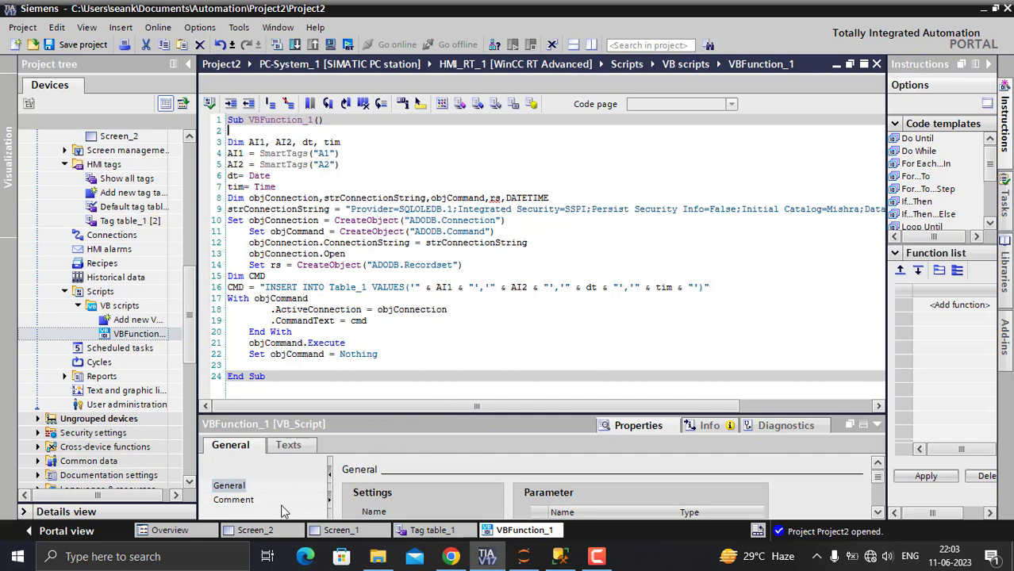
- Switch to SQL Server Management Studio and reconnect Object Explorer to the WINCC server with Windows Authentication
click(560, 560)
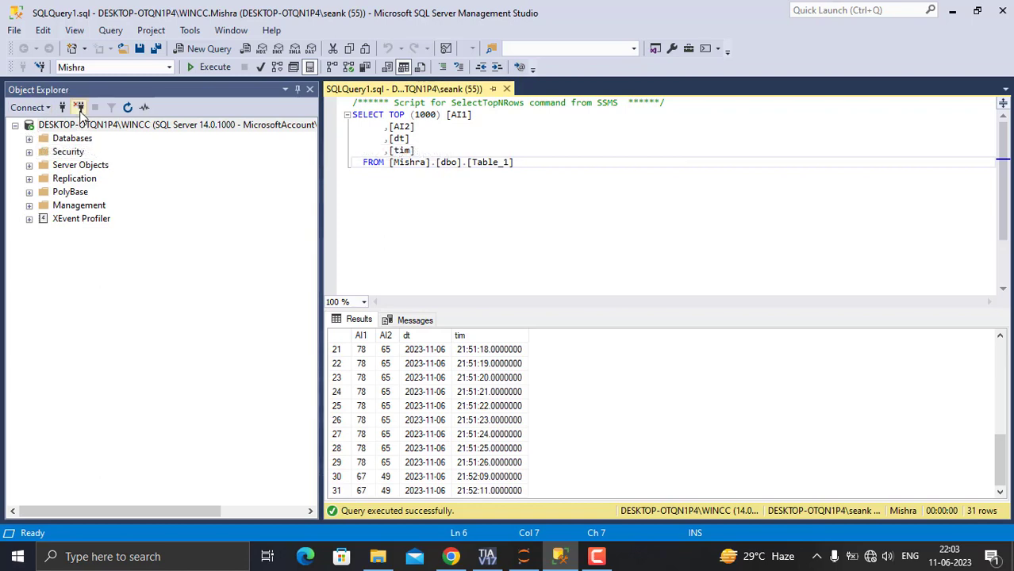
click(79, 109)
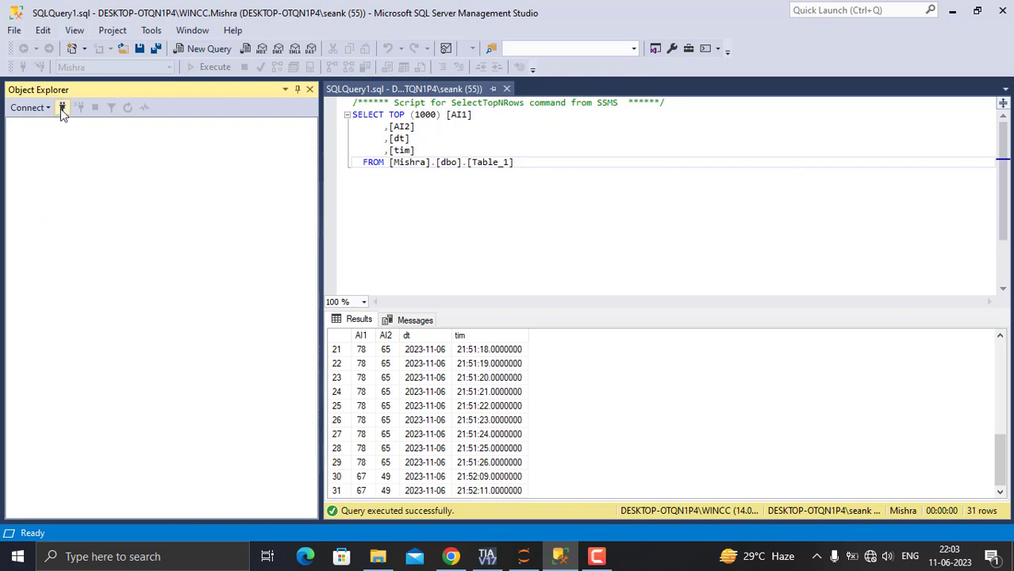
click(62, 109)
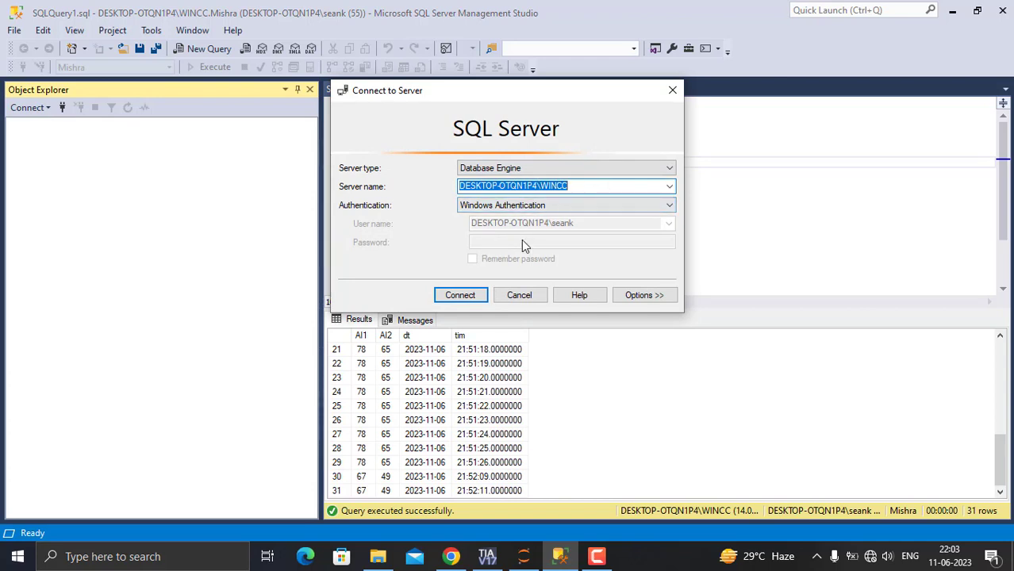
click(468, 296)
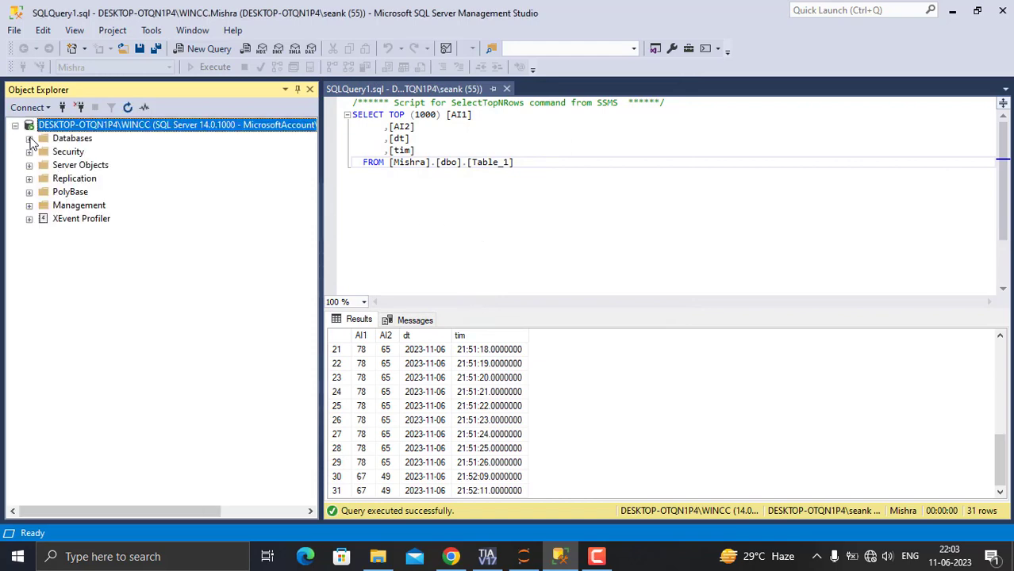
- Expand Databases, the Mishra database and its Tables folder in Object Explorer
click(30, 139)
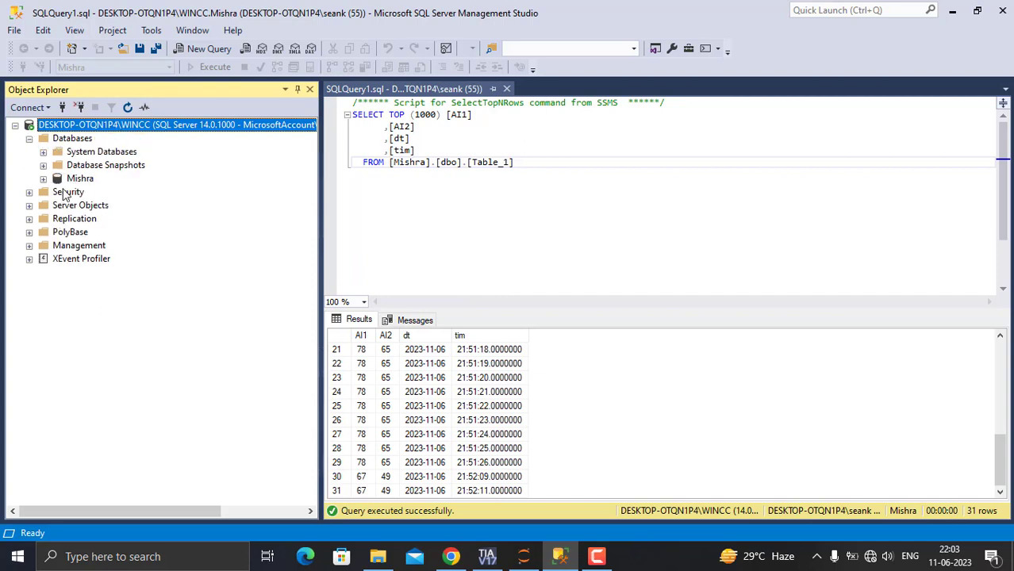
right_click(54, 141)
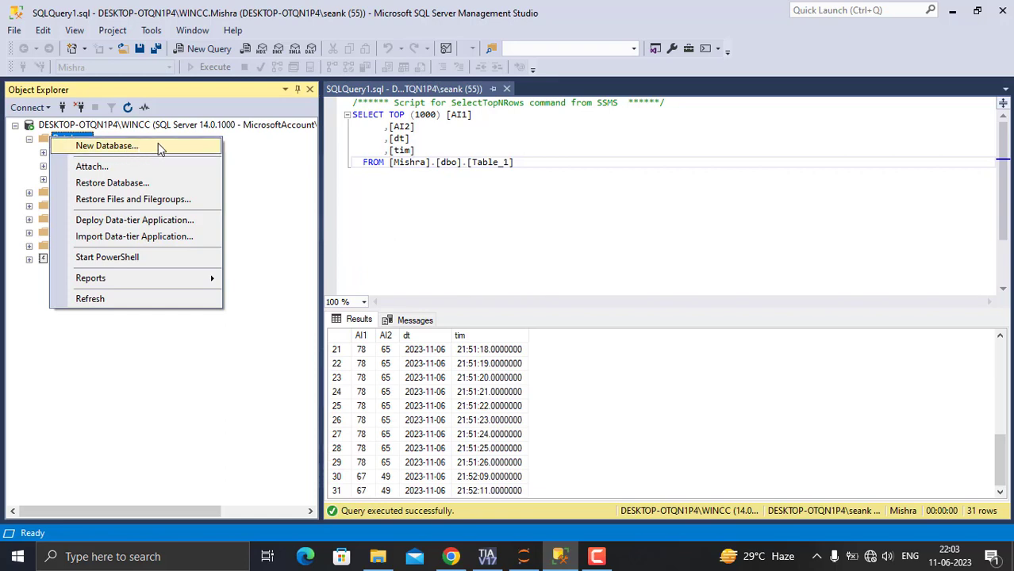
click(274, 154)
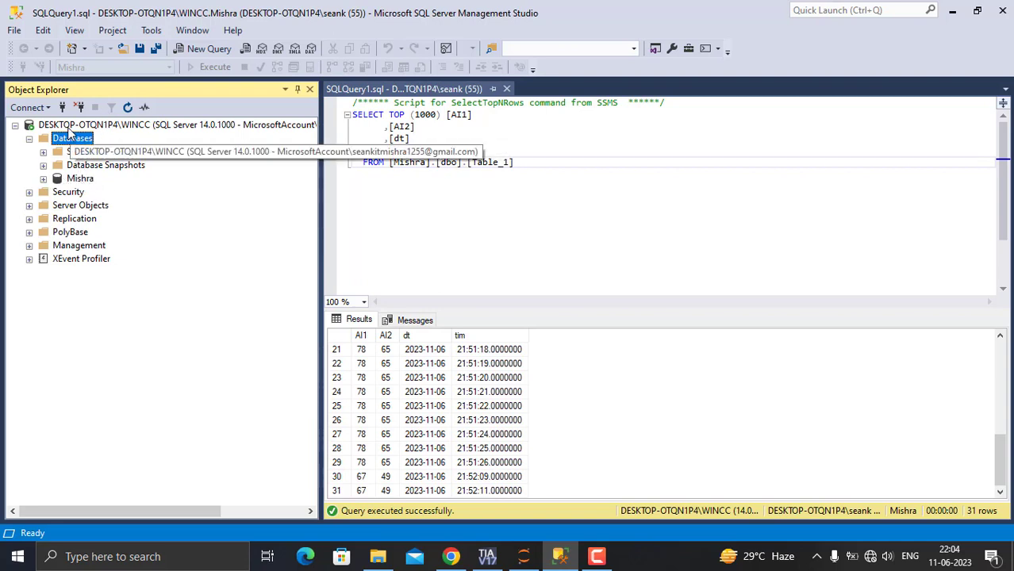
click(44, 179)
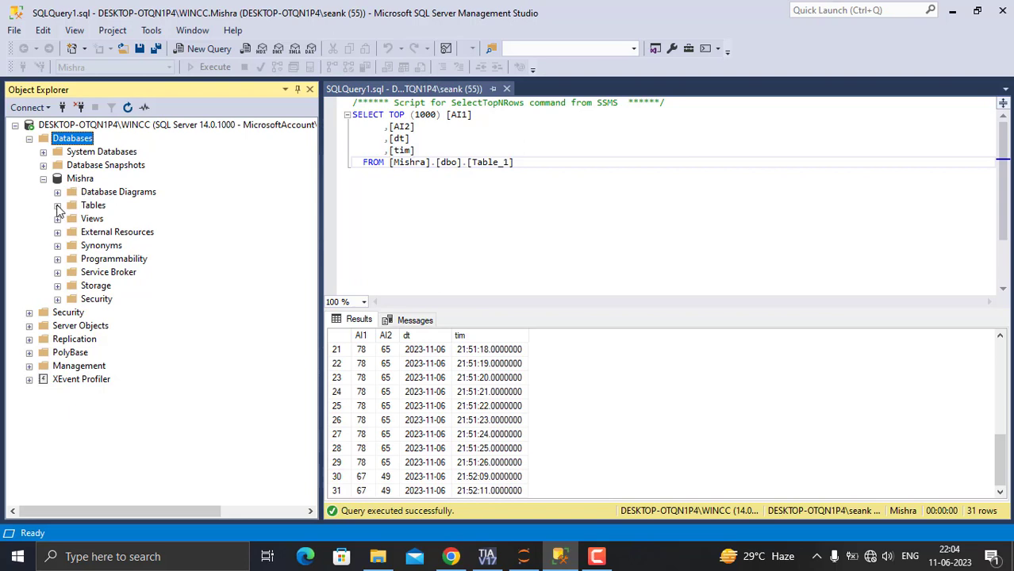
click(57, 206)
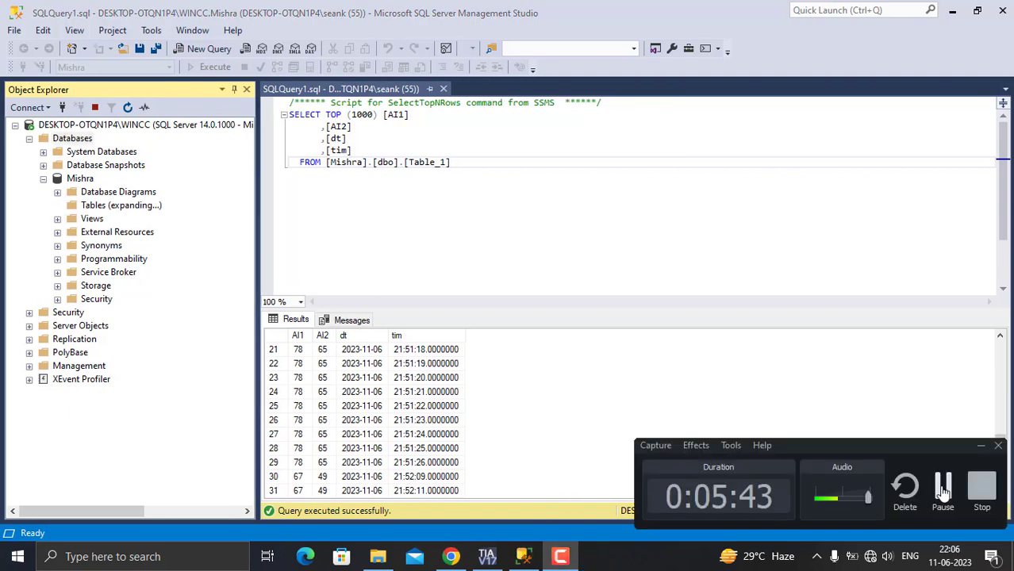
click(943, 492)
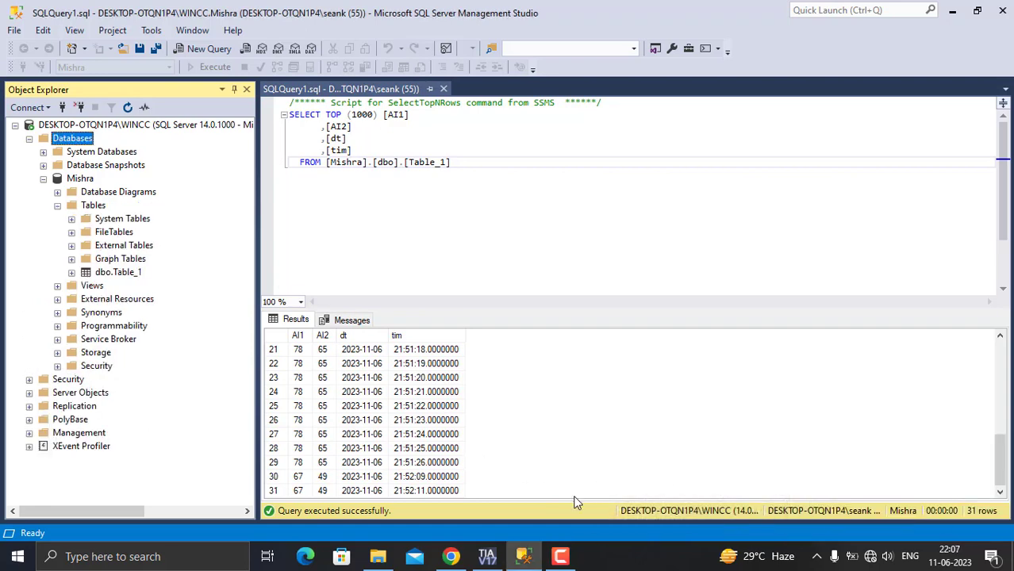
click(560, 556)
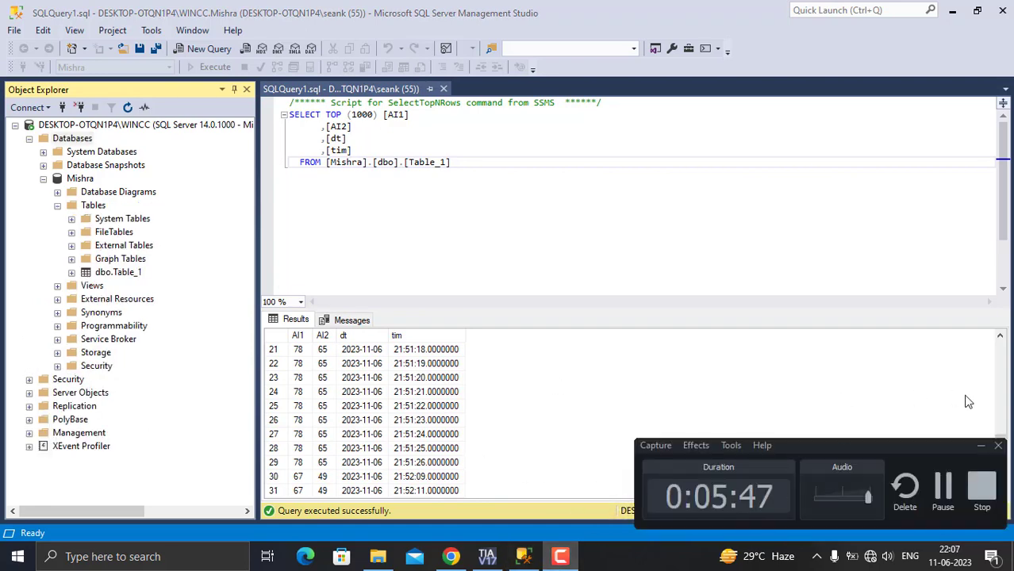
click(981, 446)
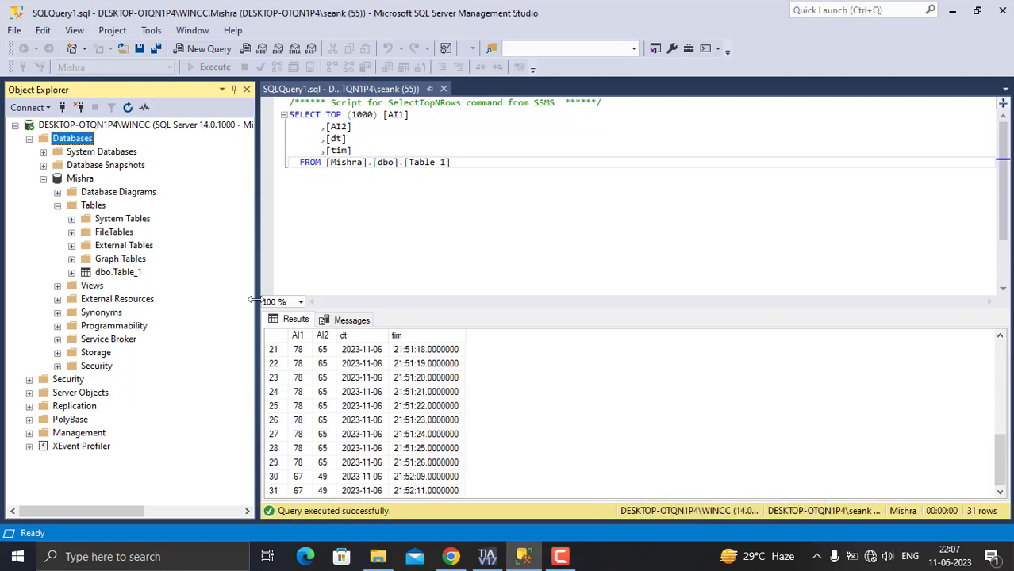
right_click(87, 206)
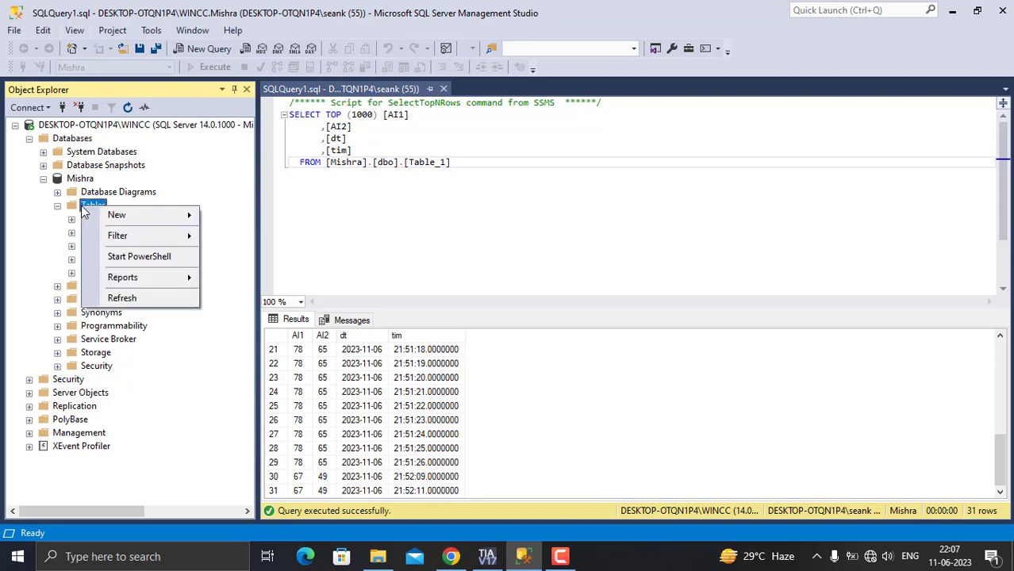
mouse_move(131, 215)
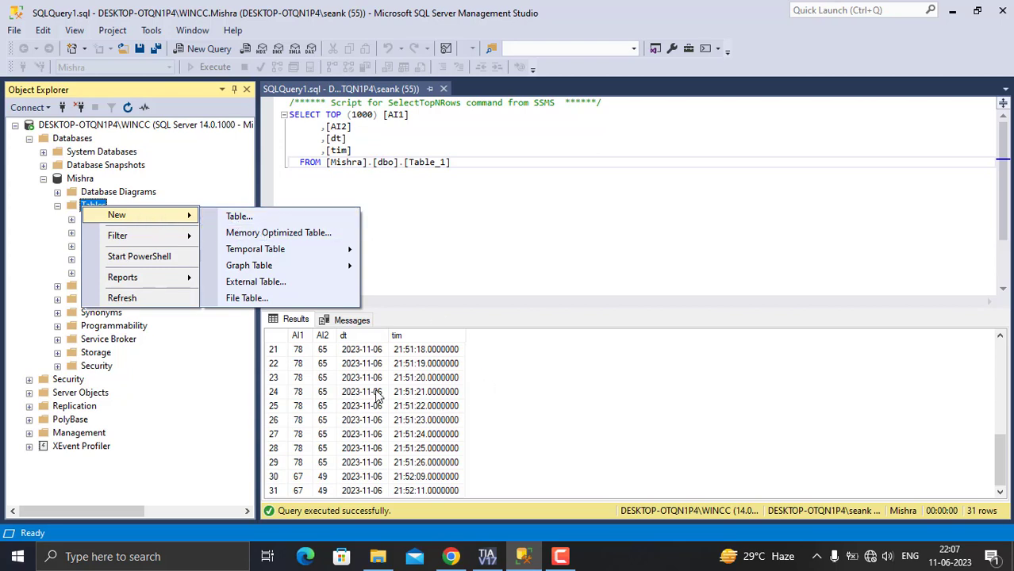
click(560, 399)
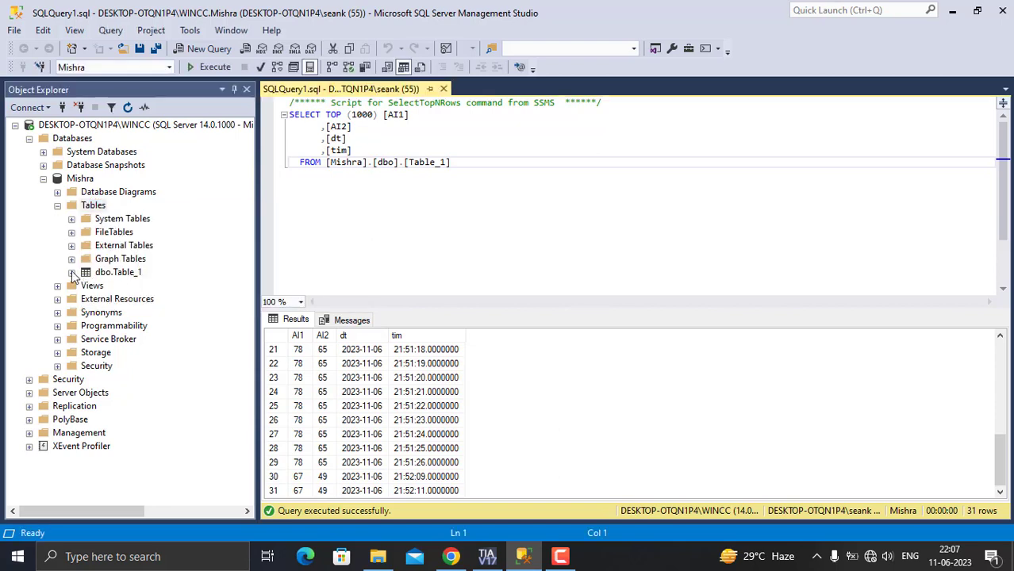
- Expand dbo.Table_1 and its Columns folder, then select the AI1 column
double_click(116, 273)
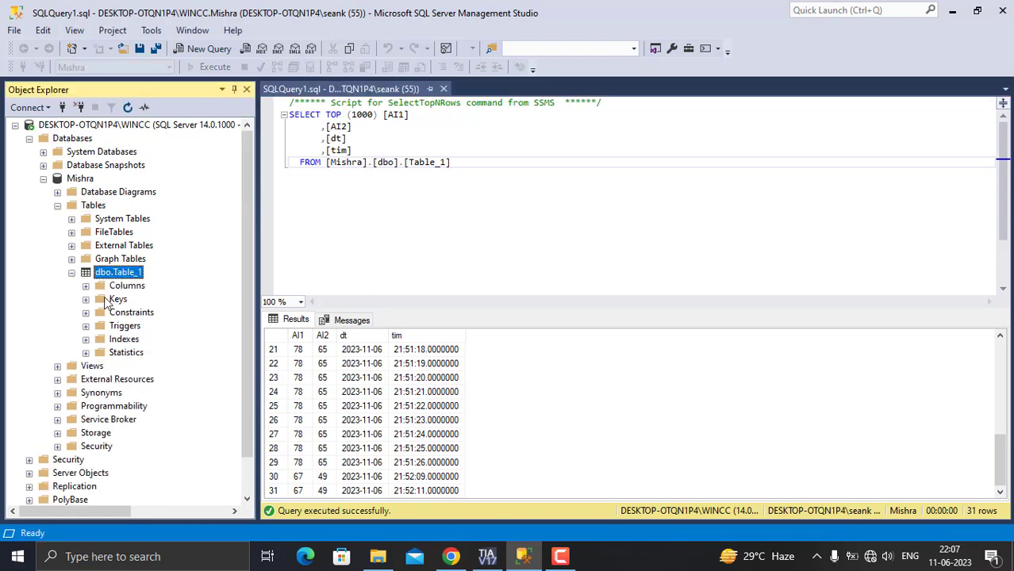
click(85, 286)
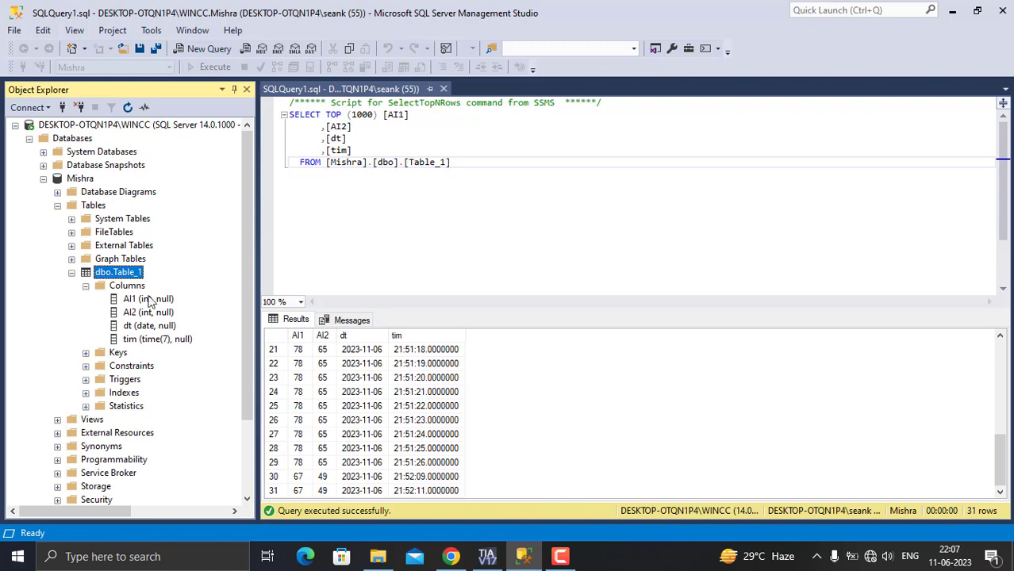
double_click(127, 286)
double_click(127, 286)
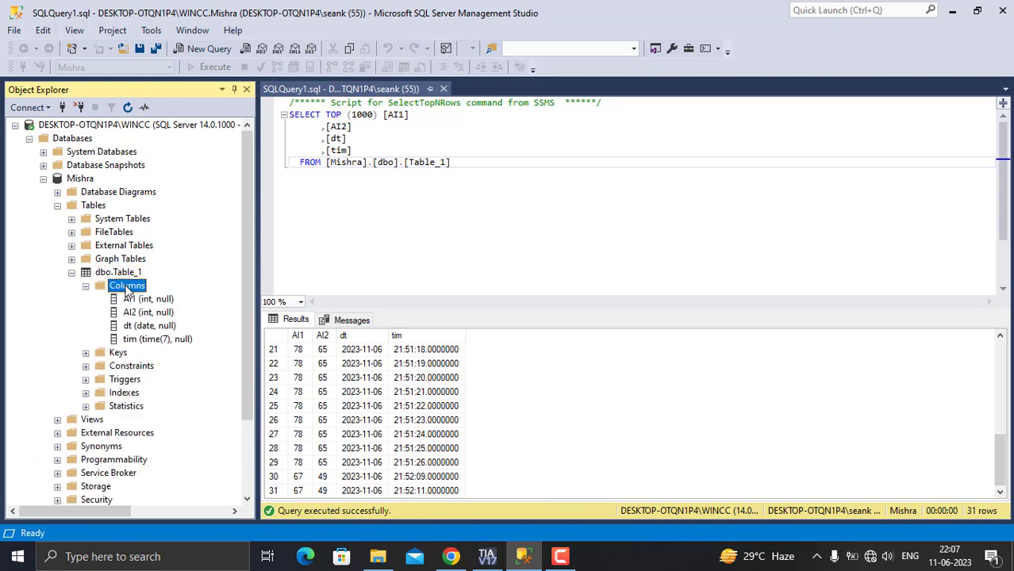
right_click(129, 290)
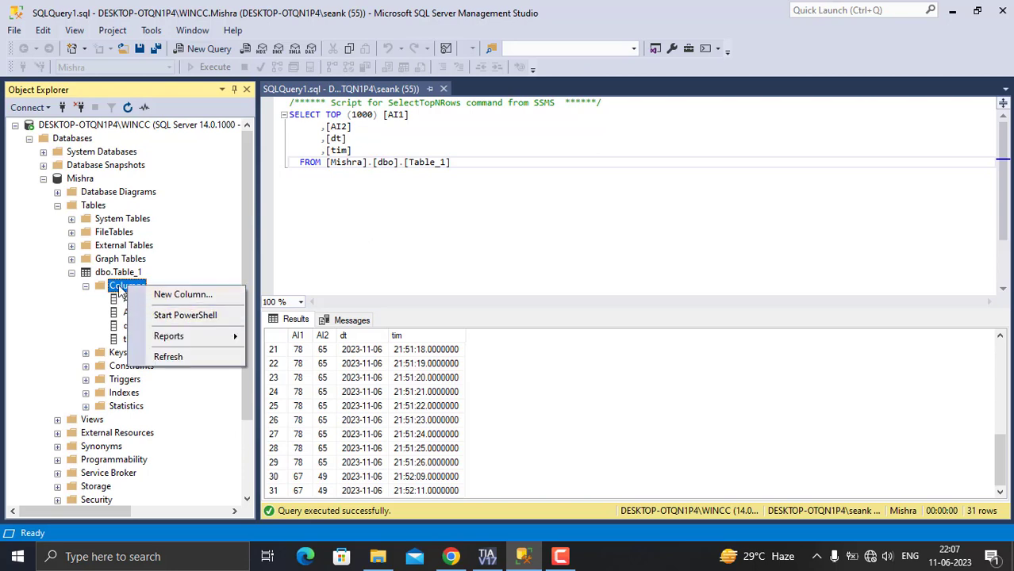
click(118, 284)
double_click(119, 284)
double_click(118, 284)
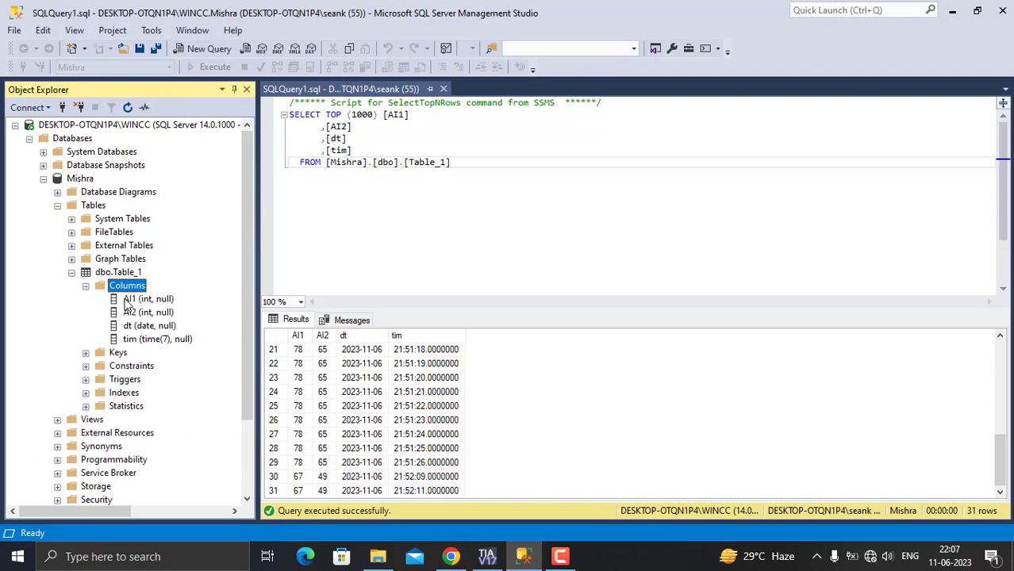
click(127, 302)
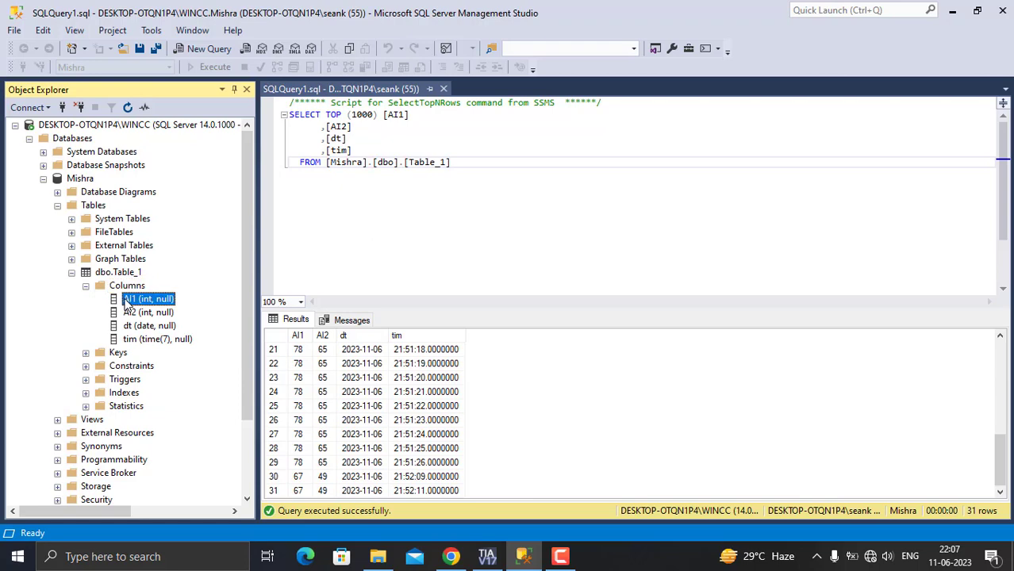
- Inspect the AI1 column properties, then open dbo.Table_1 in the table designer and save the table
double_click(126, 303)
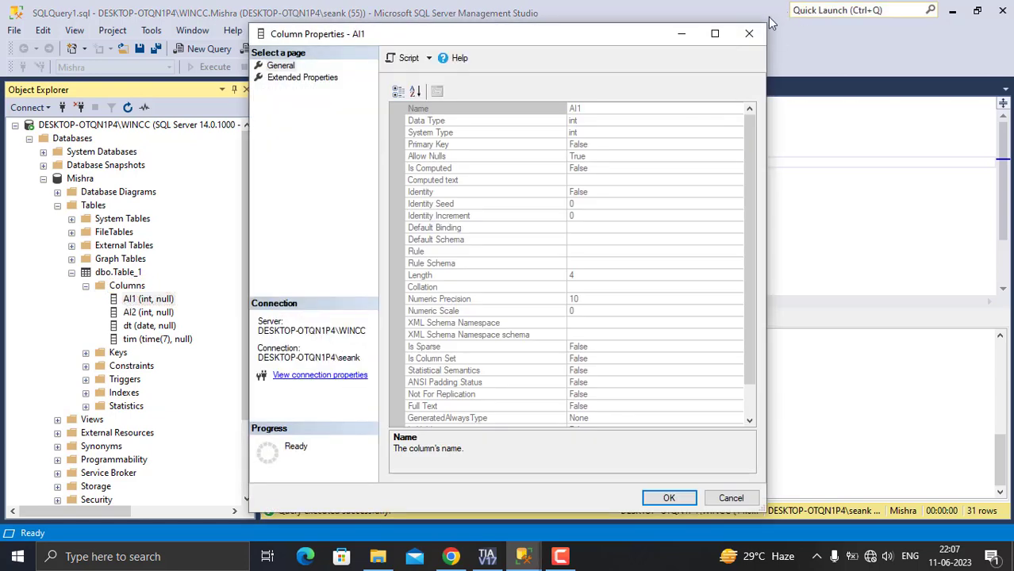
click(749, 36)
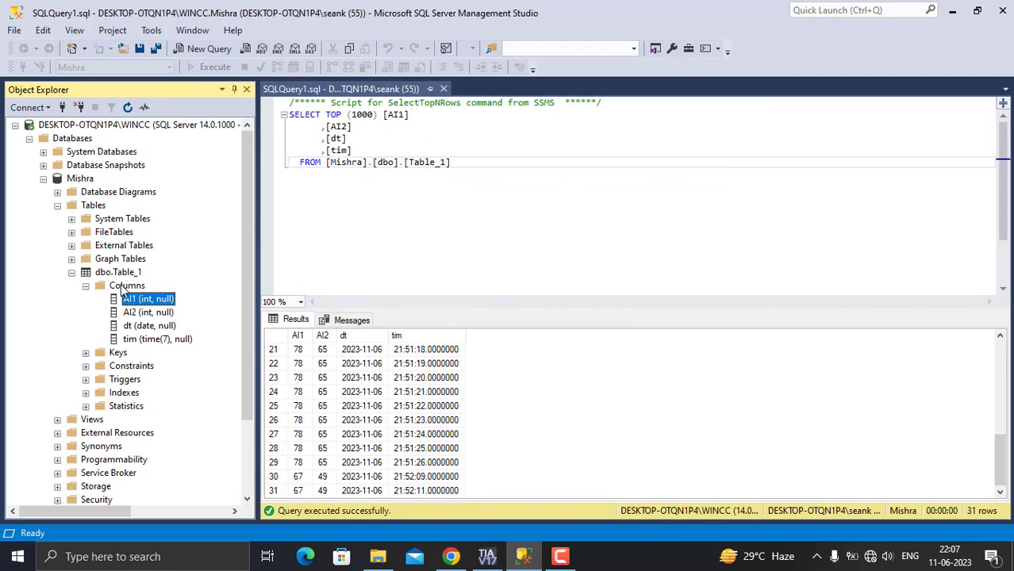
right_click(134, 287)
click(164, 292)
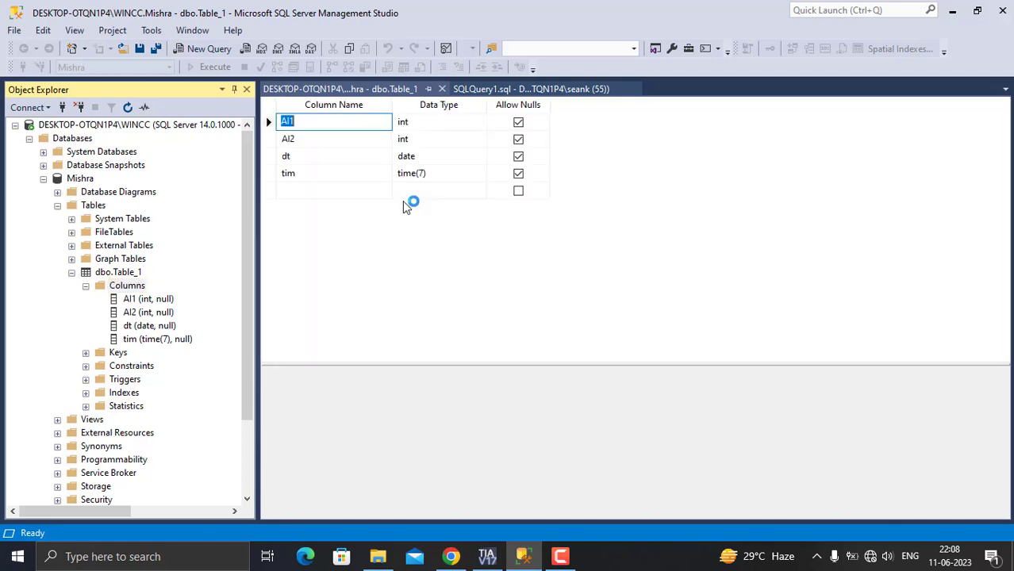
click(301, 192)
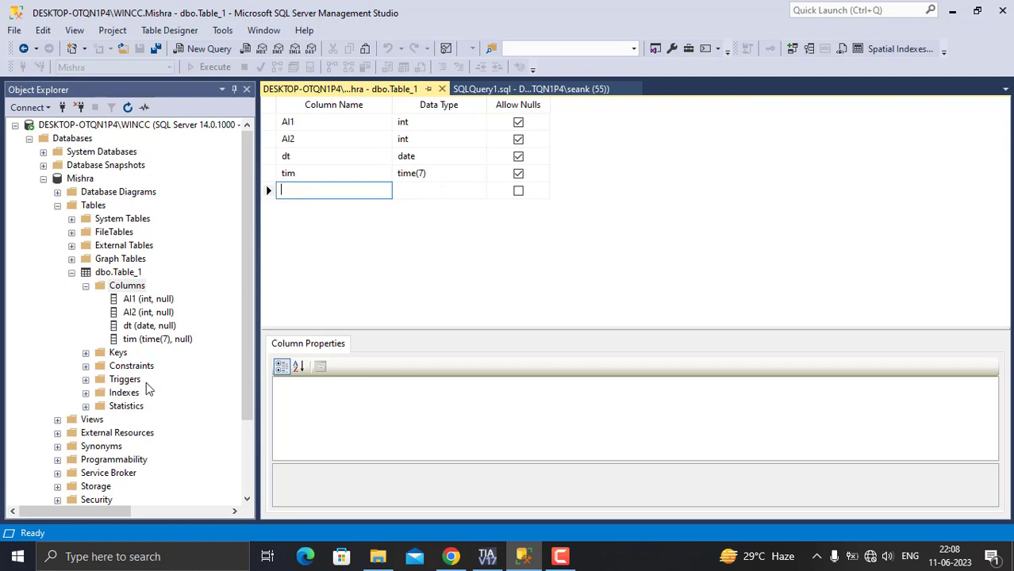
drag(252, 309, 253, 351)
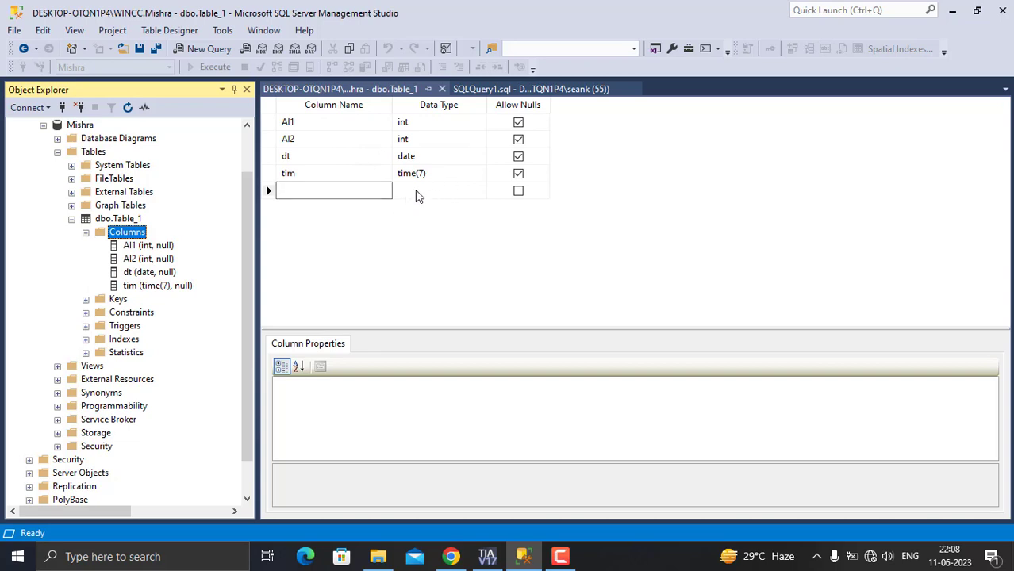
key(ctrl+s)
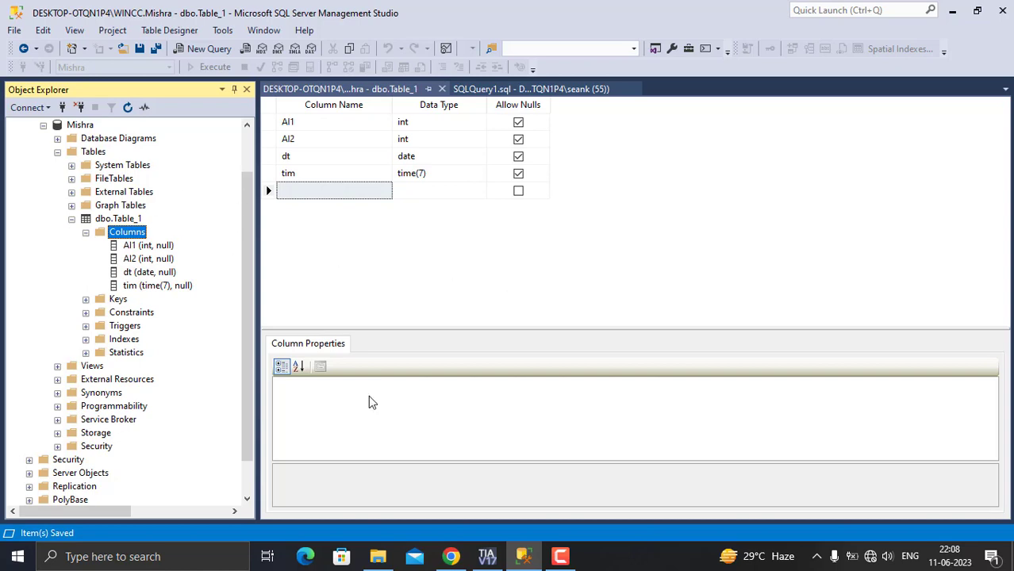
- Search Windows for odbc, open ODBC Data Sources (32-bit), and open the configuration of the IASD user data source
click(164, 565)
text(dv)
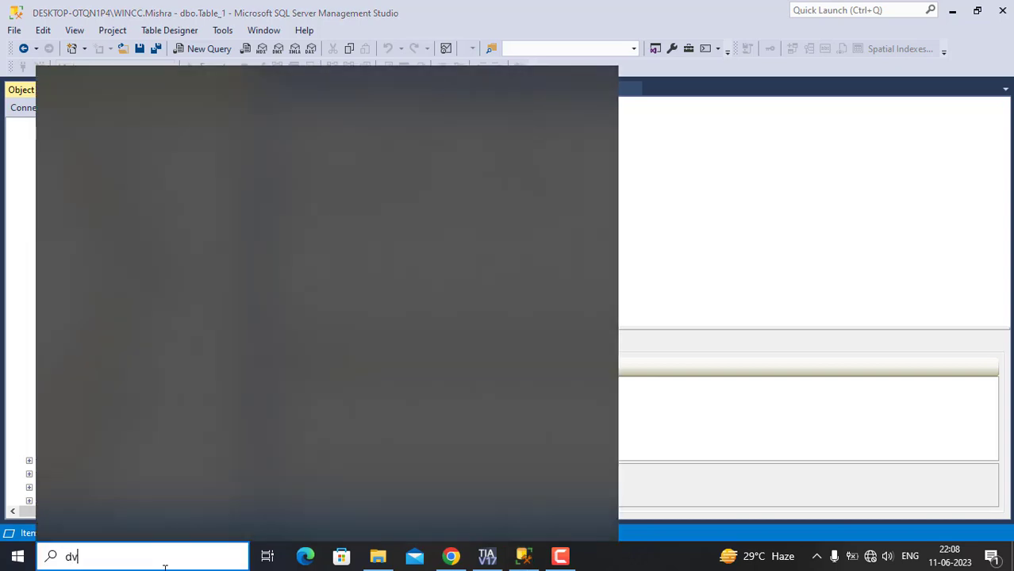
key(BackSpace)
text(bc)
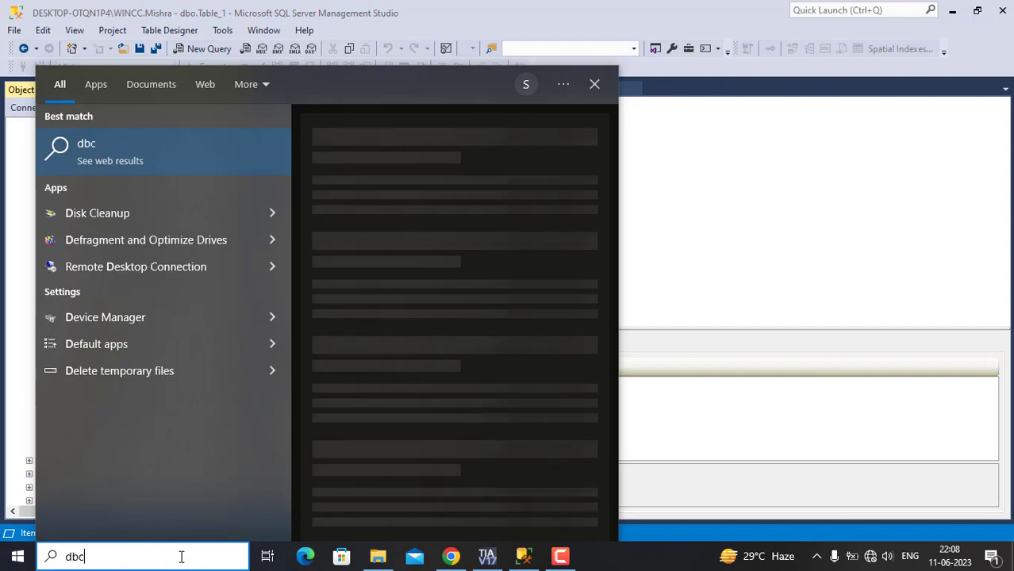
key(BackSpace)
key(BackSpace)
key(BackSpace)
text(o)
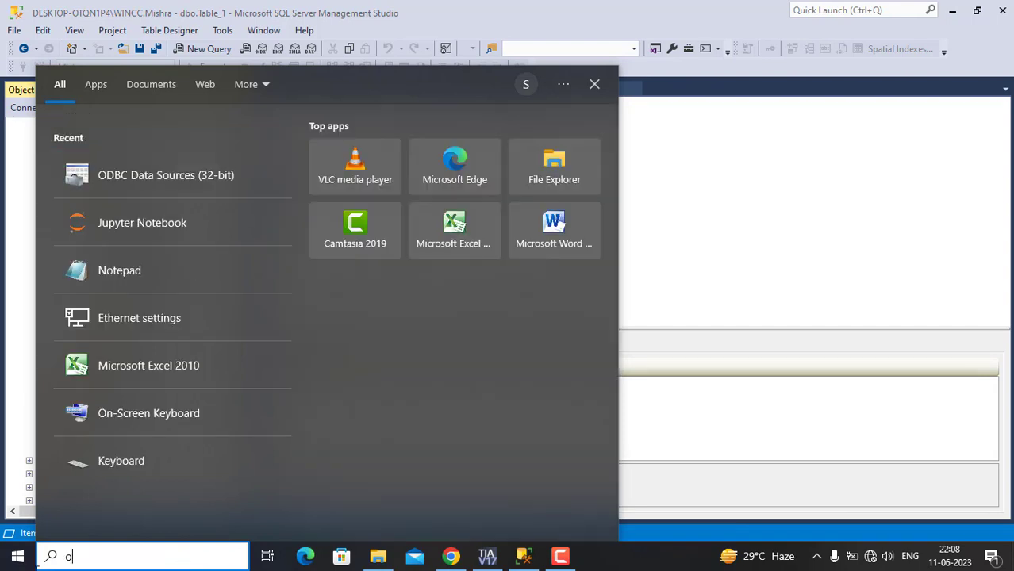
text(dbc)
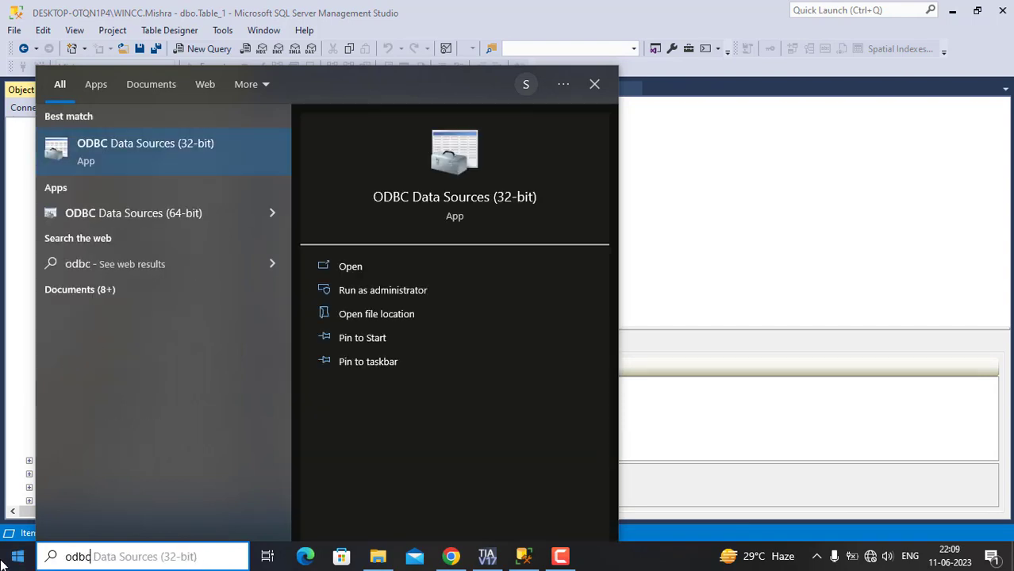
click(124, 149)
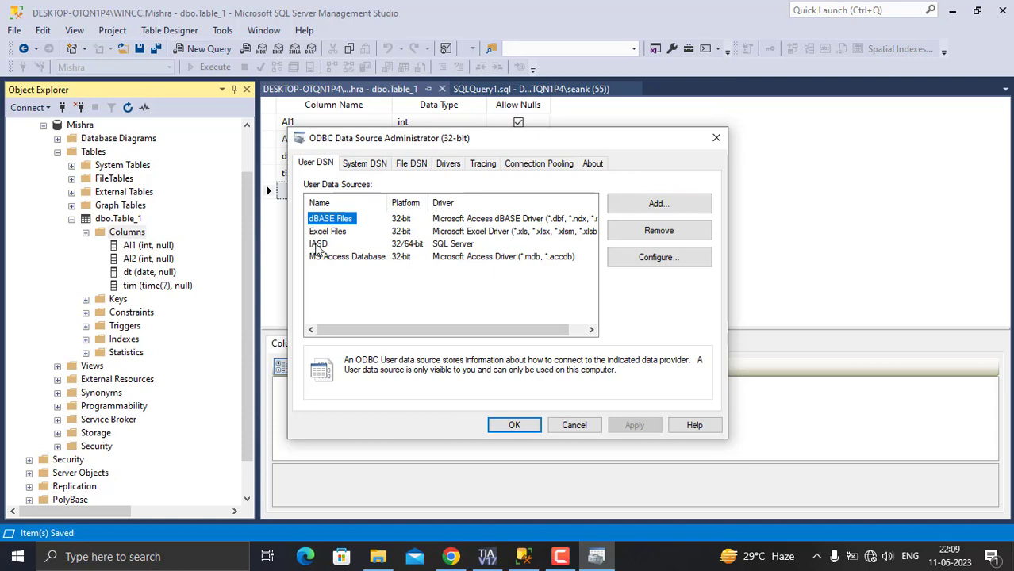
click(318, 245)
click(703, 257)
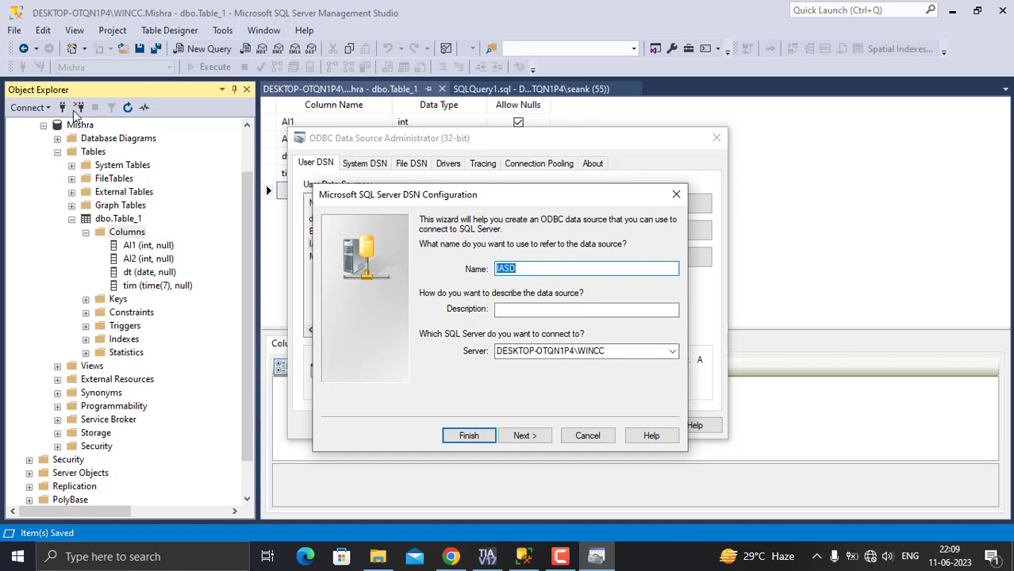
- Disconnect Object Explorer from the server and open the Connect to Server dialog
click(79, 110)
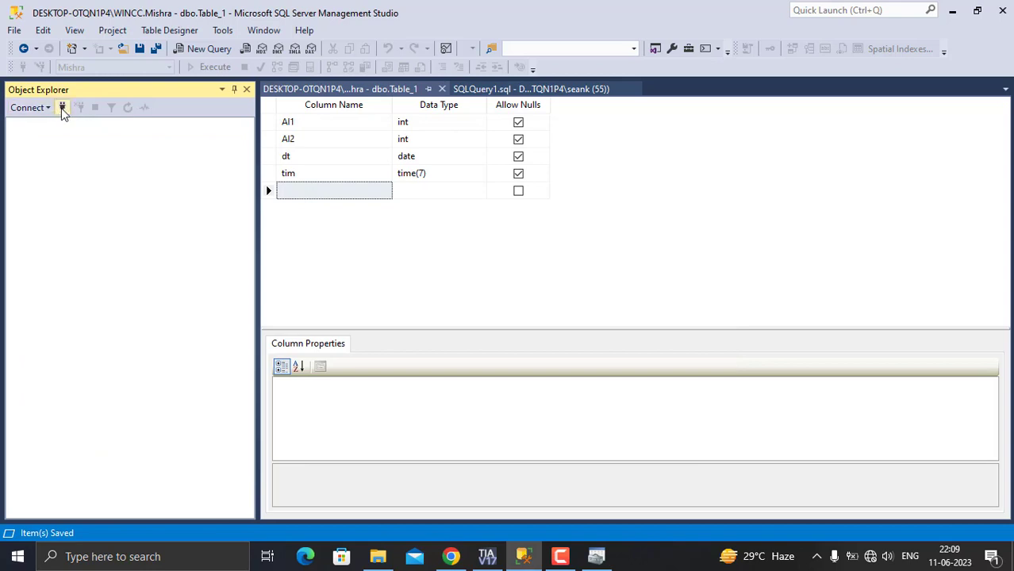
click(61, 108)
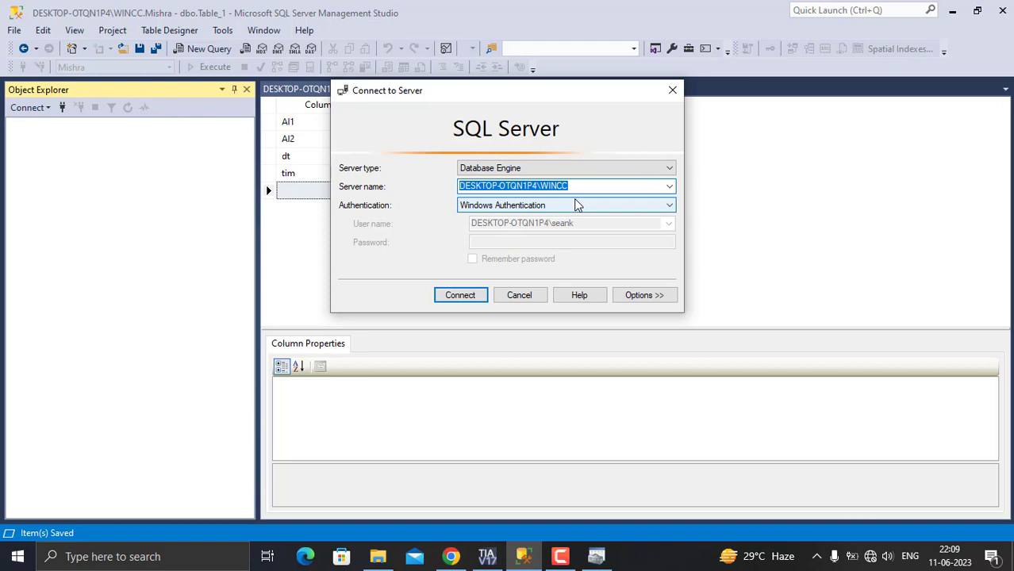
- In the IASD DSN wizard, keep server DESKTOP-OTQN1P4\WINCC and proceed through Windows NT authentication
click(596, 557)
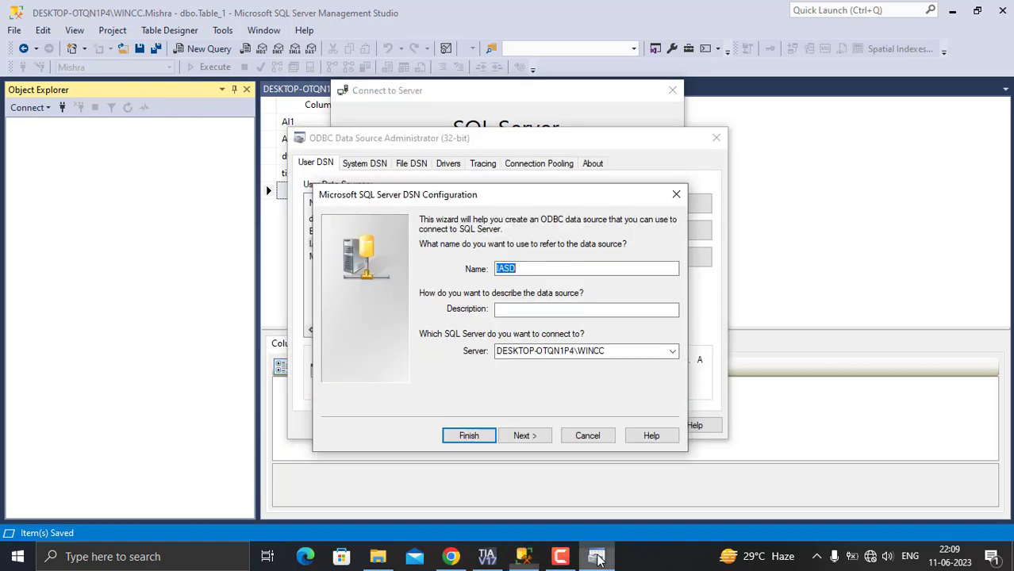
click(609, 351)
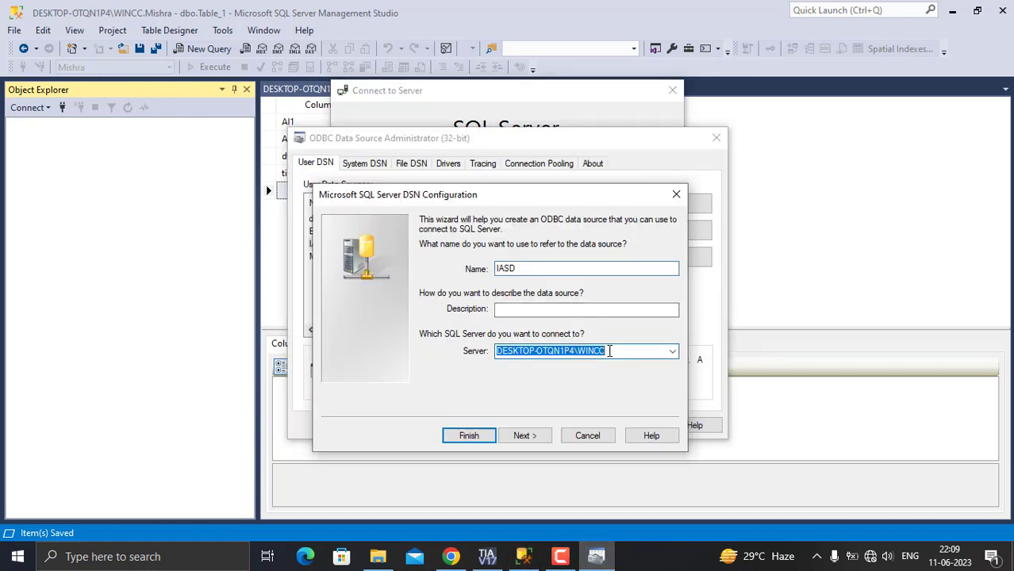
click(609, 350)
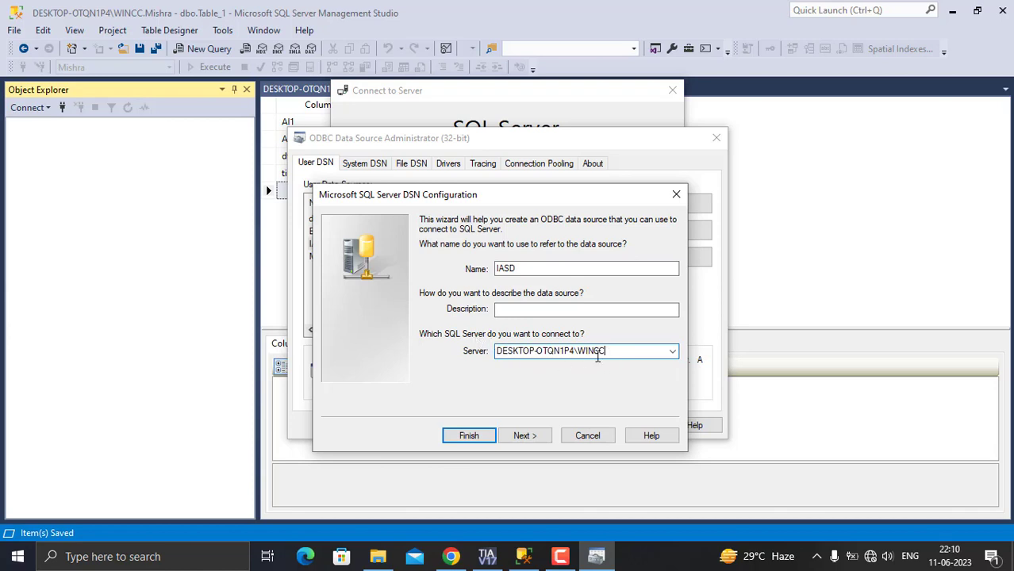
click(541, 441)
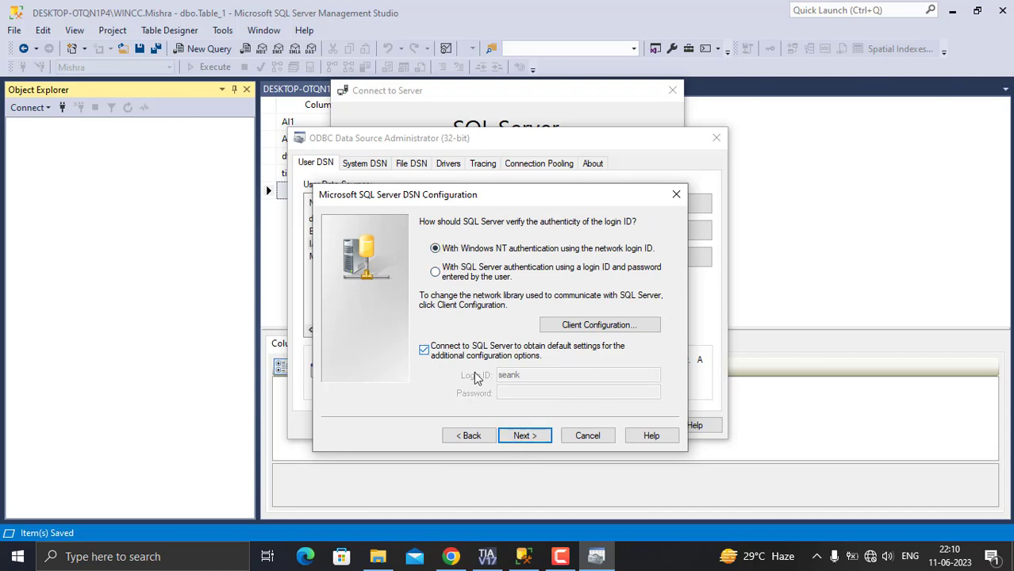
click(526, 438)
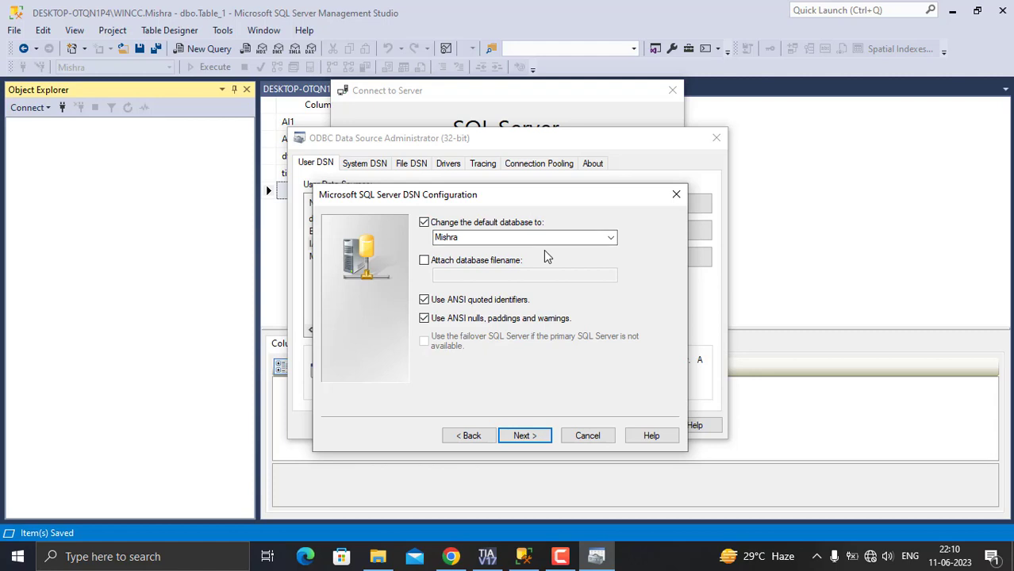
- Reconnect Object Explorer to DESKTOP-OTQN1P4\WINCC with Windows Authentication and expand Databases
click(62, 108)
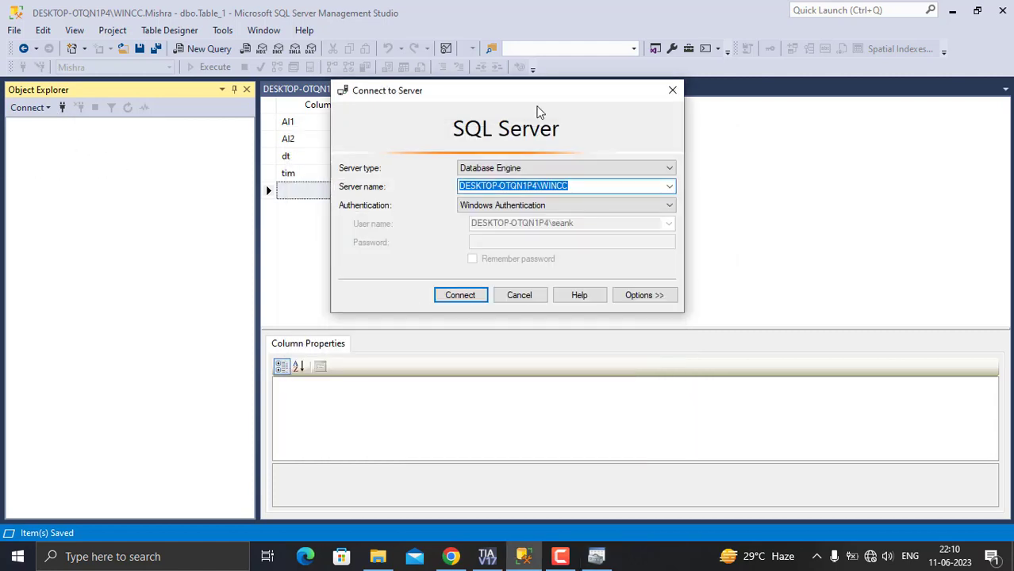
click(466, 297)
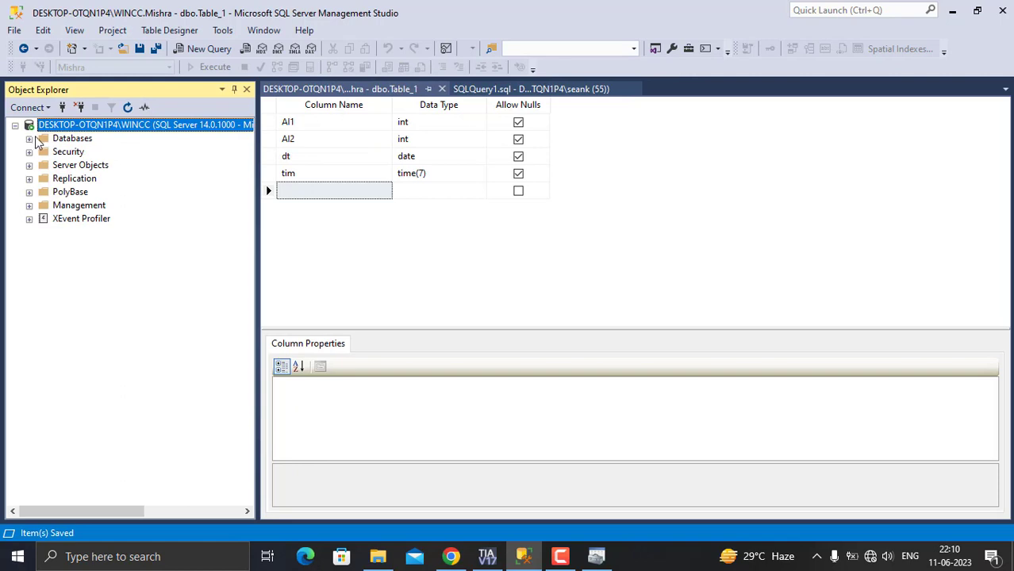
click(30, 139)
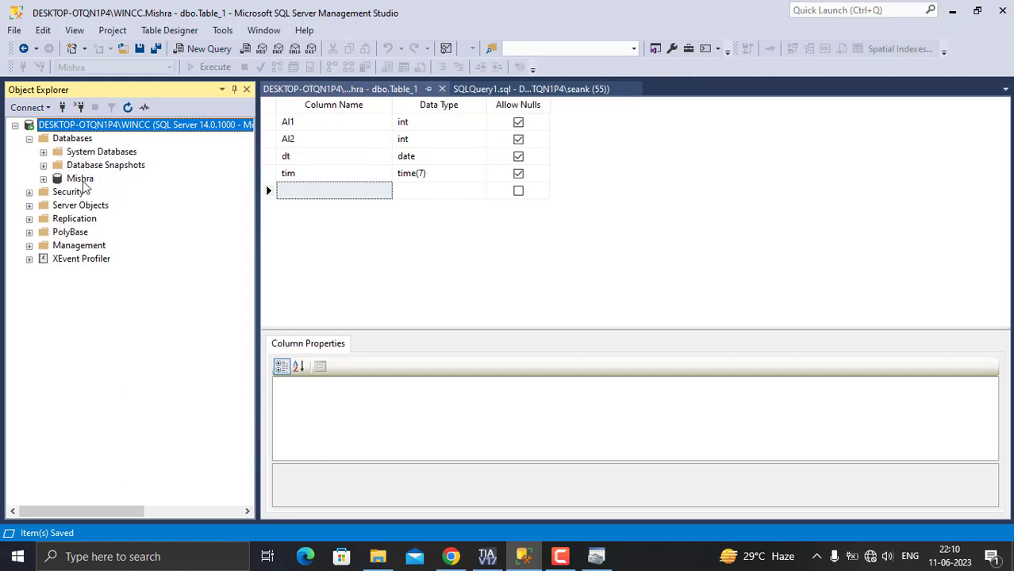
- Set the DSN's default database to Mishra, enable English for system messages, and finish the wizard
click(597, 556)
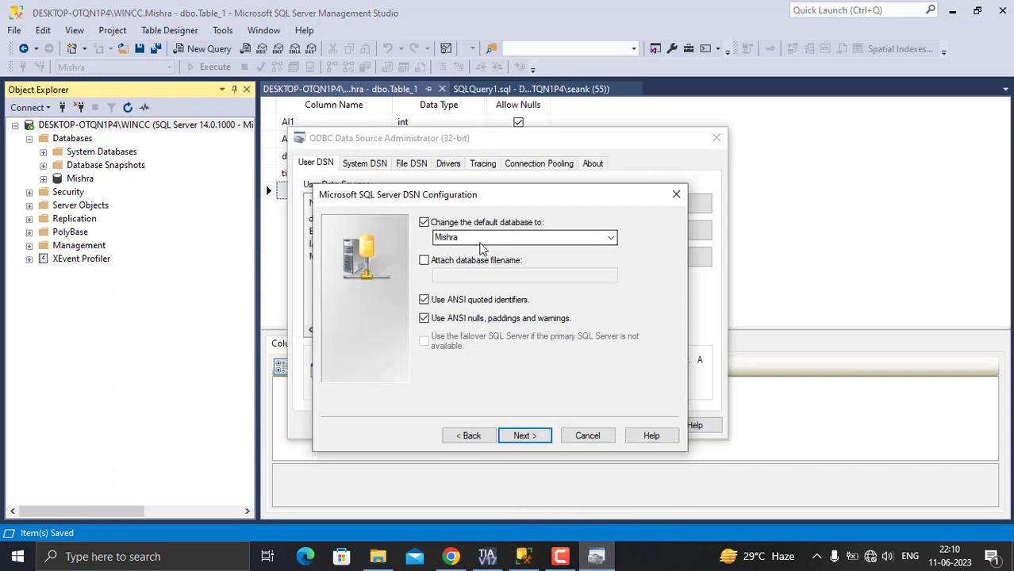
click(611, 239)
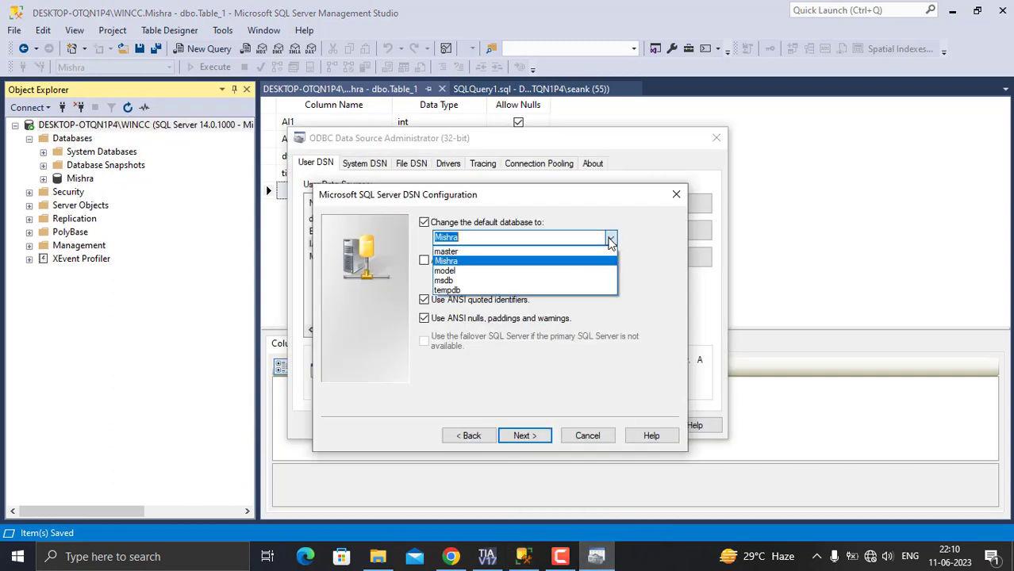
click(463, 267)
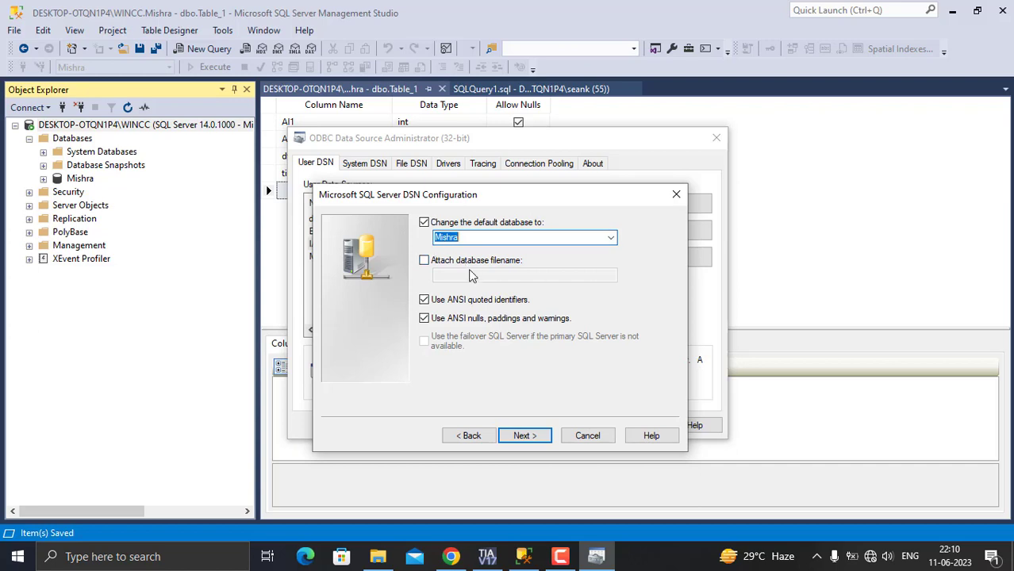
click(529, 439)
click(529, 439)
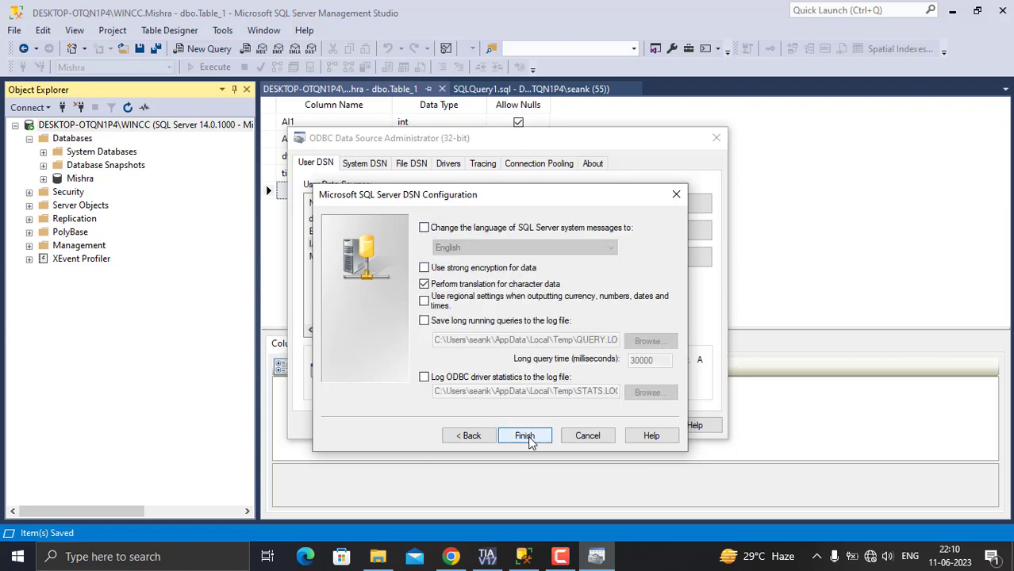
click(424, 229)
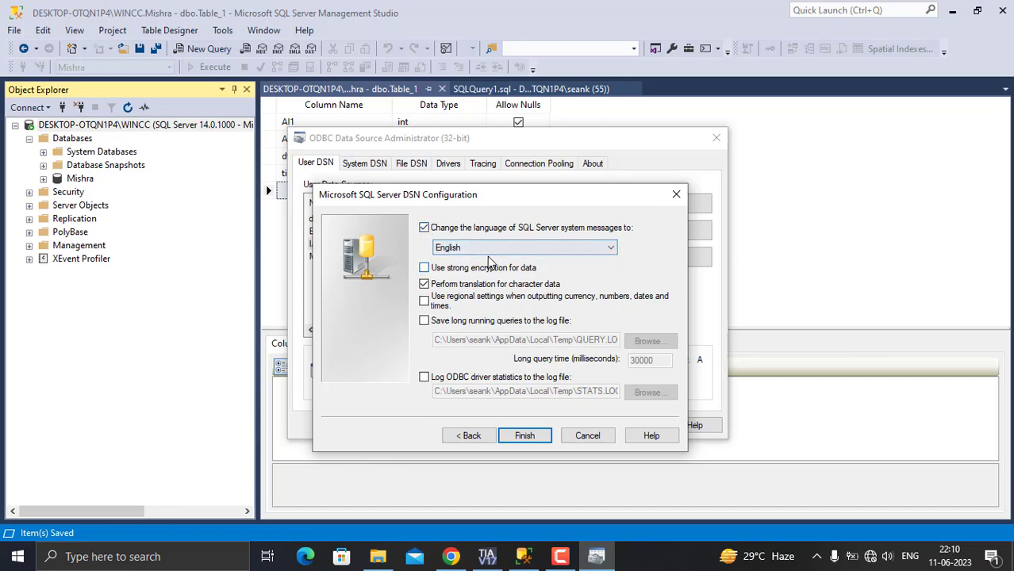
click(535, 438)
- Test the IASD data source, then confirm the setup and close the ODBC Data Source Administrator
click(435, 445)
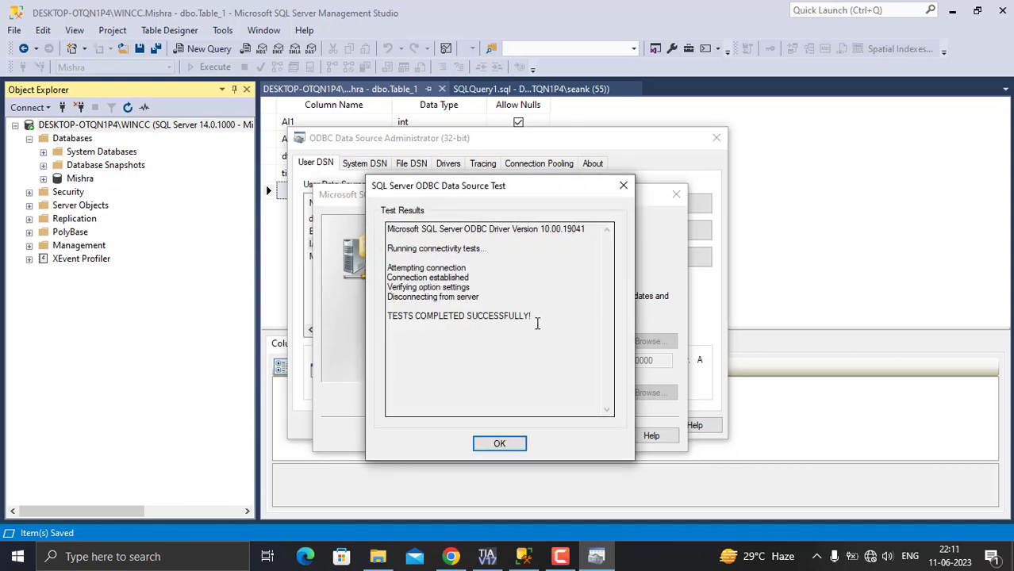
click(505, 449)
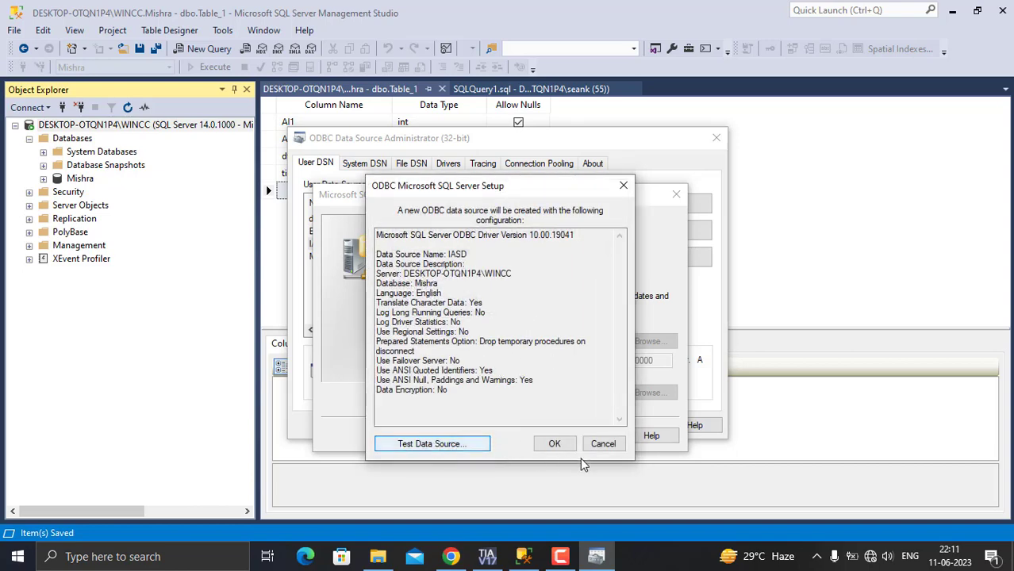
click(557, 446)
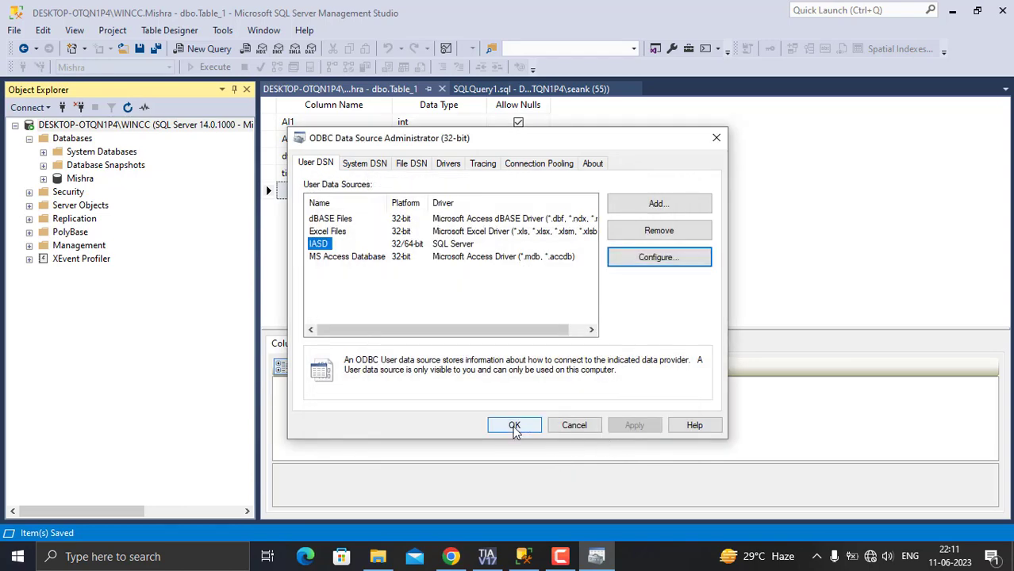
click(514, 426)
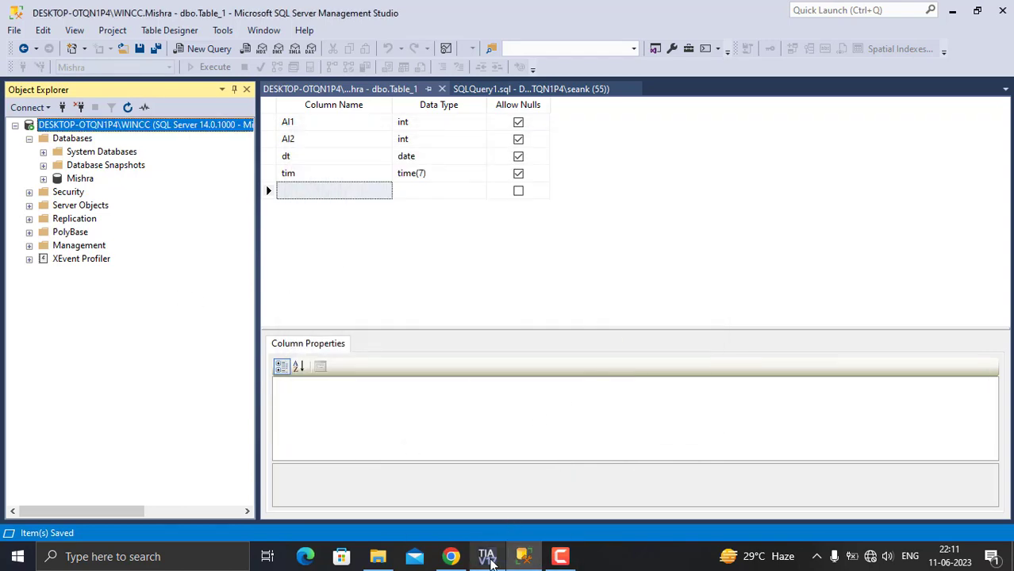
- Switch to TIA Portal, review the VBFunction_1 script, and start the HMI runtime simulation
click(487, 557)
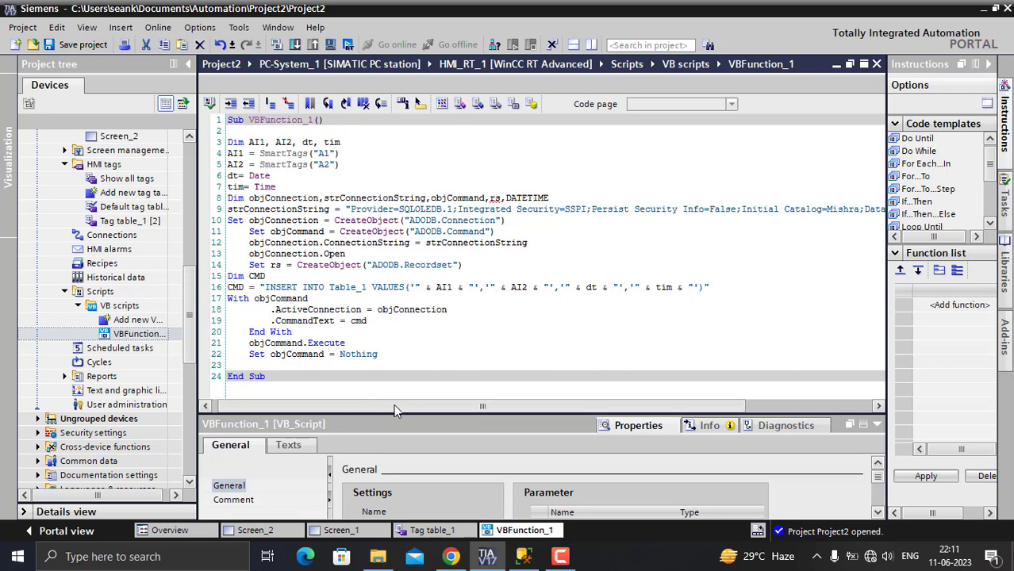
drag(393, 403, 523, 402)
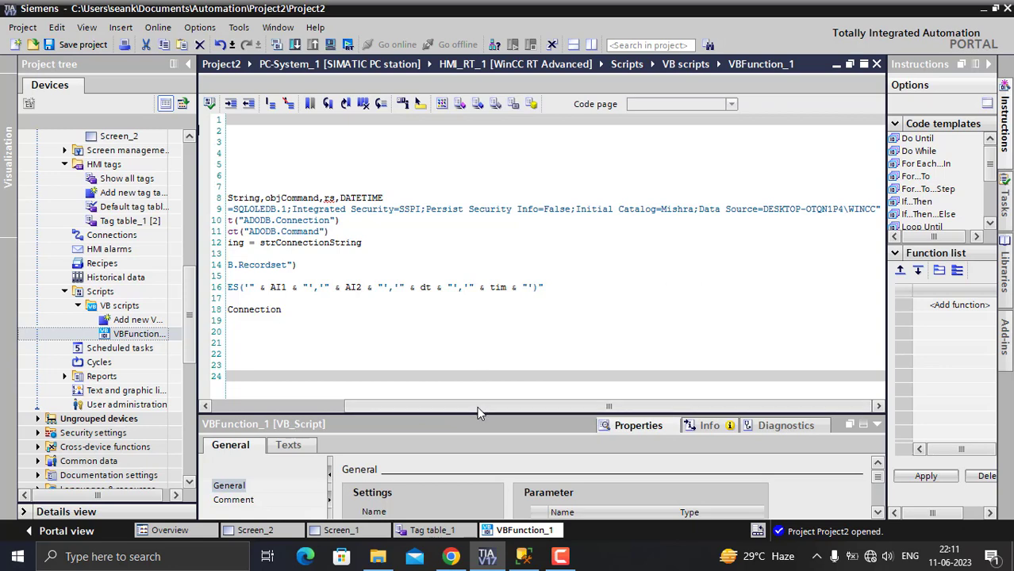
drag(476, 407, 322, 417)
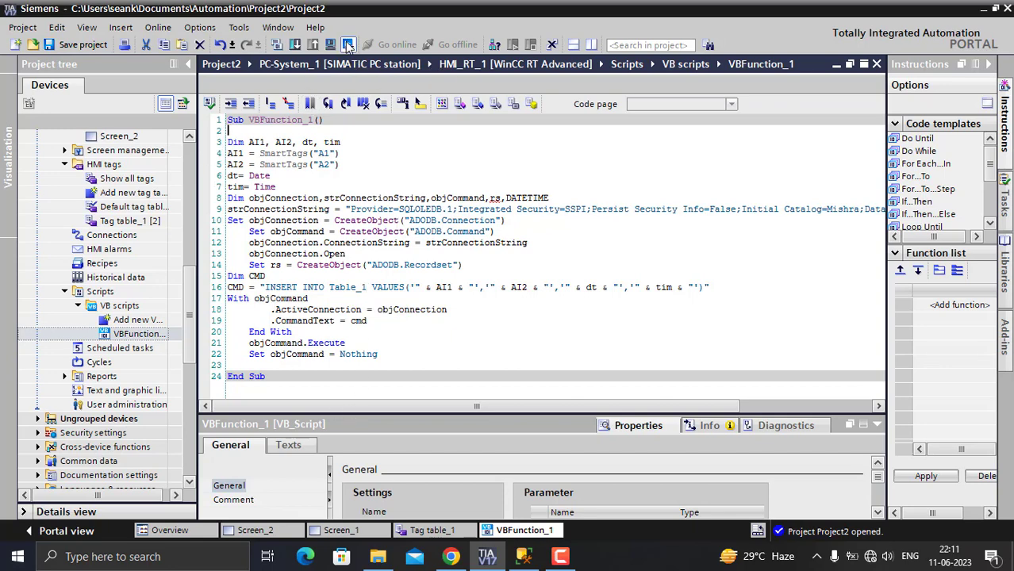
click(347, 44)
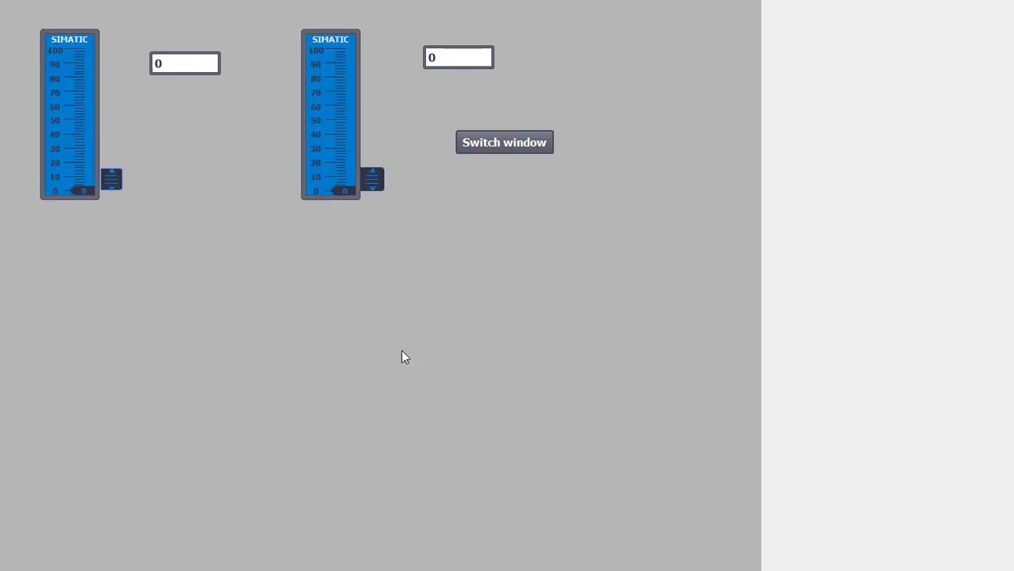
- Switch to TIA Portal, open Scheduled tasks, and set Task_1's trigger to Screen change
key(super)
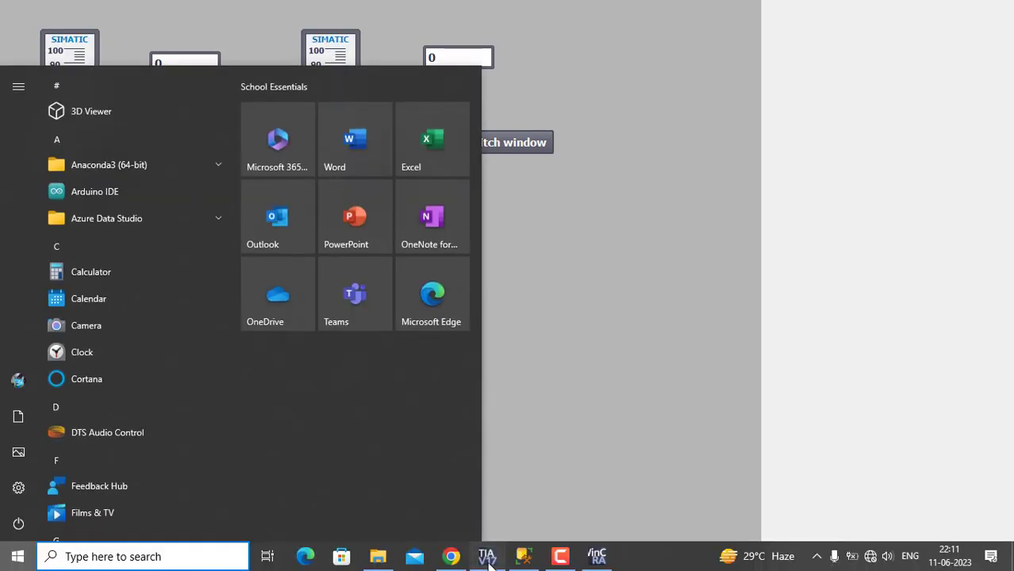
click(485, 555)
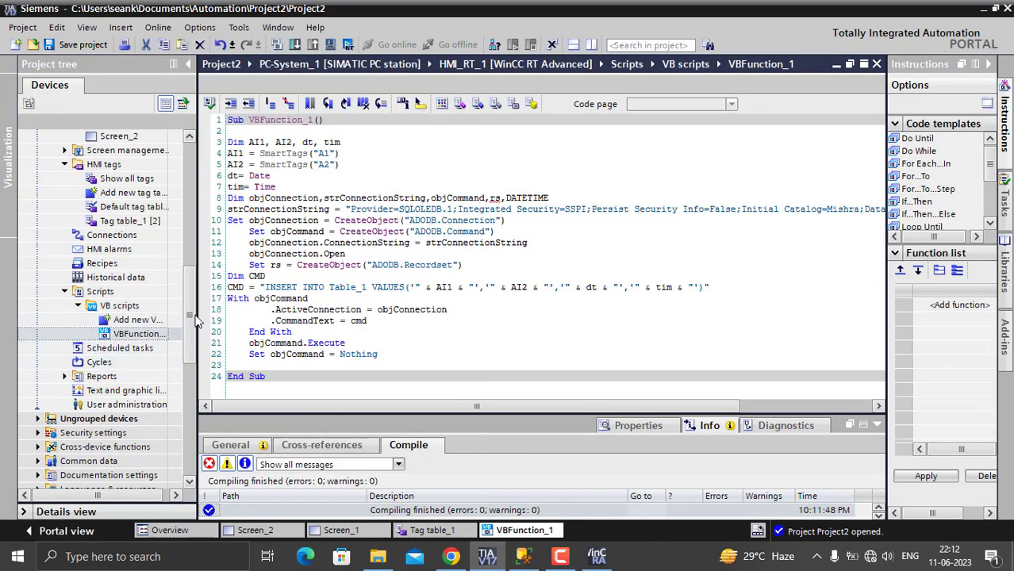
double_click(113, 350)
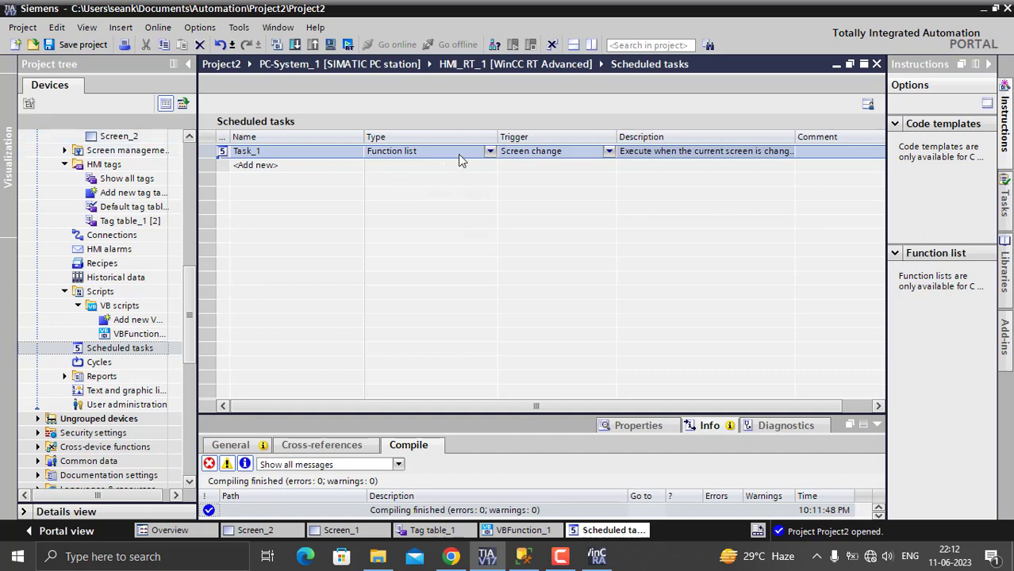
click(609, 153)
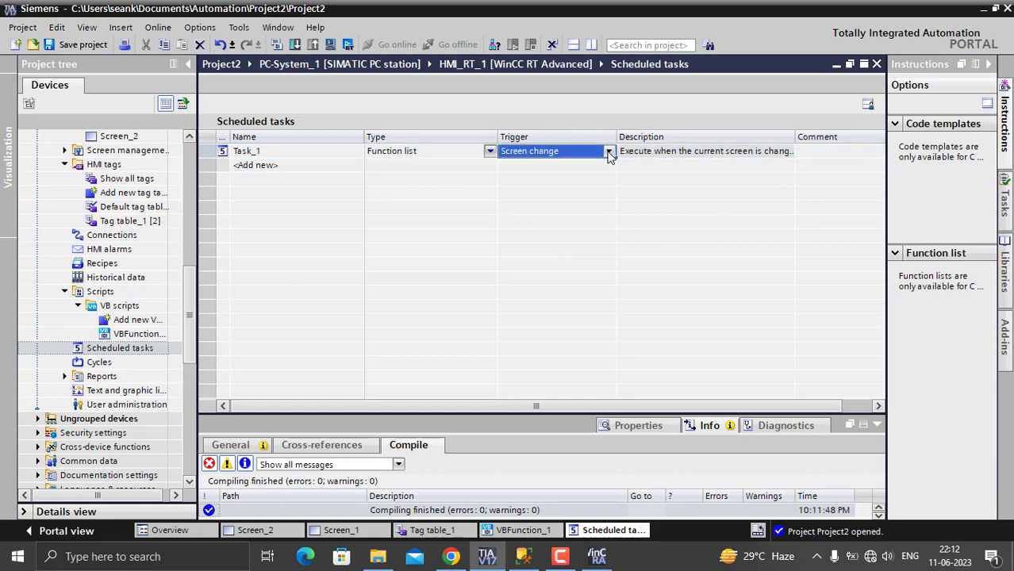
click(608, 153)
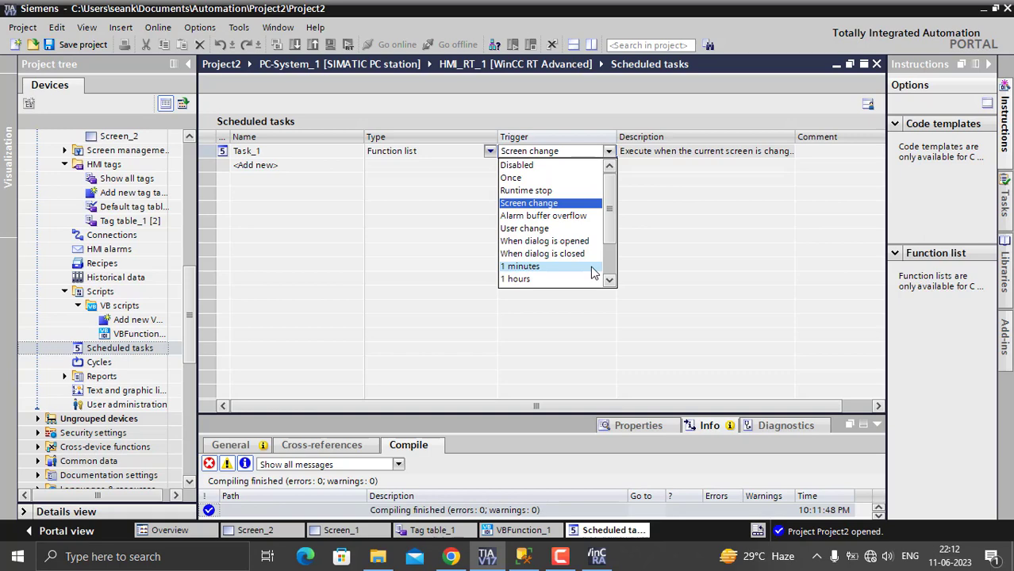
click(533, 204)
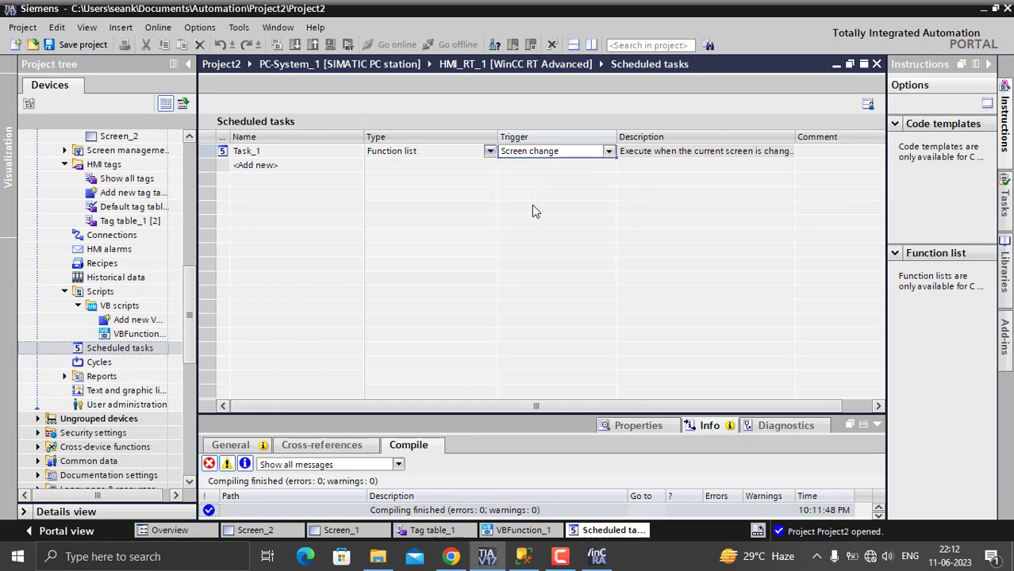
click(216, 216)
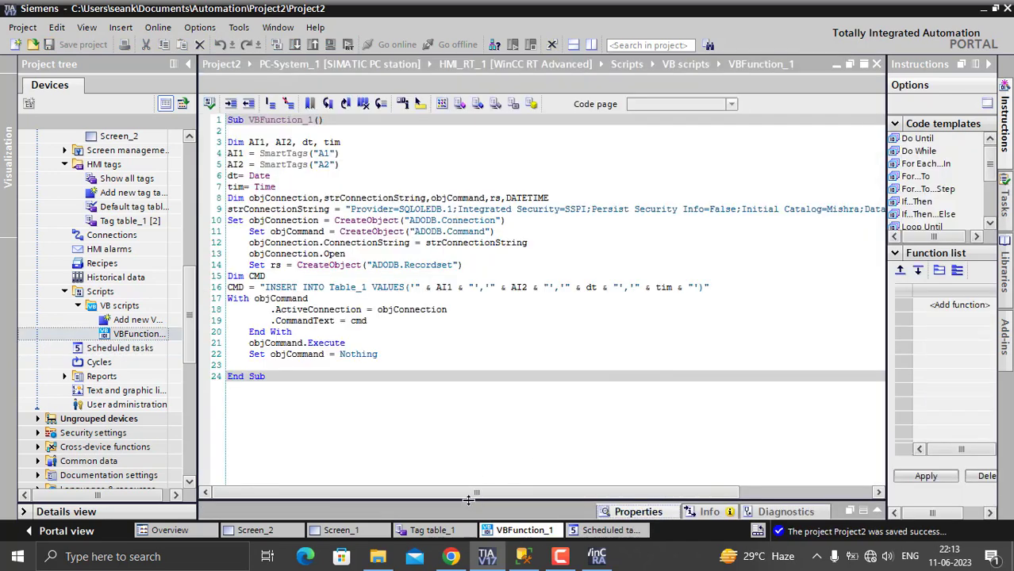
drag(468, 499, 472, 319)
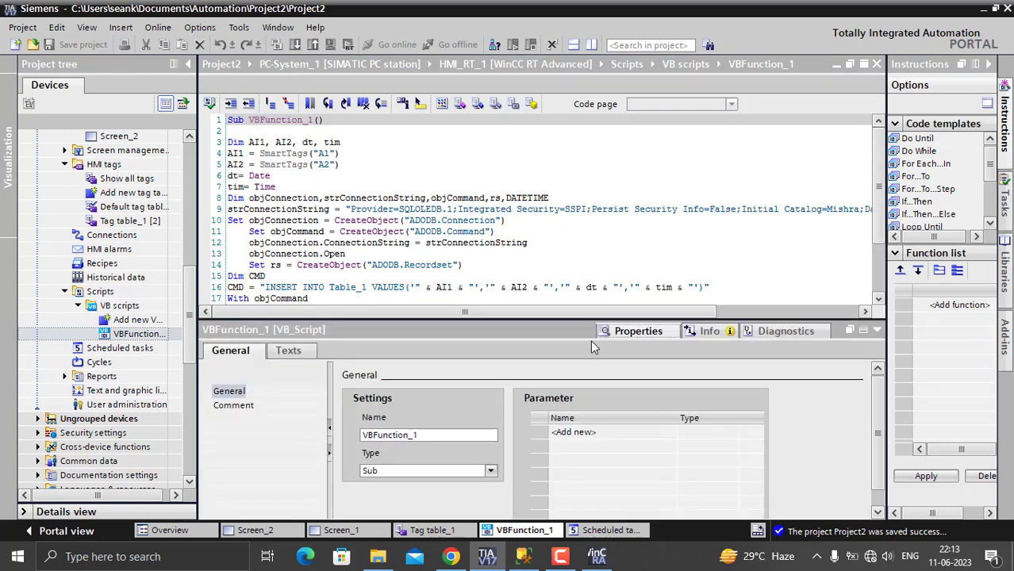
click(657, 330)
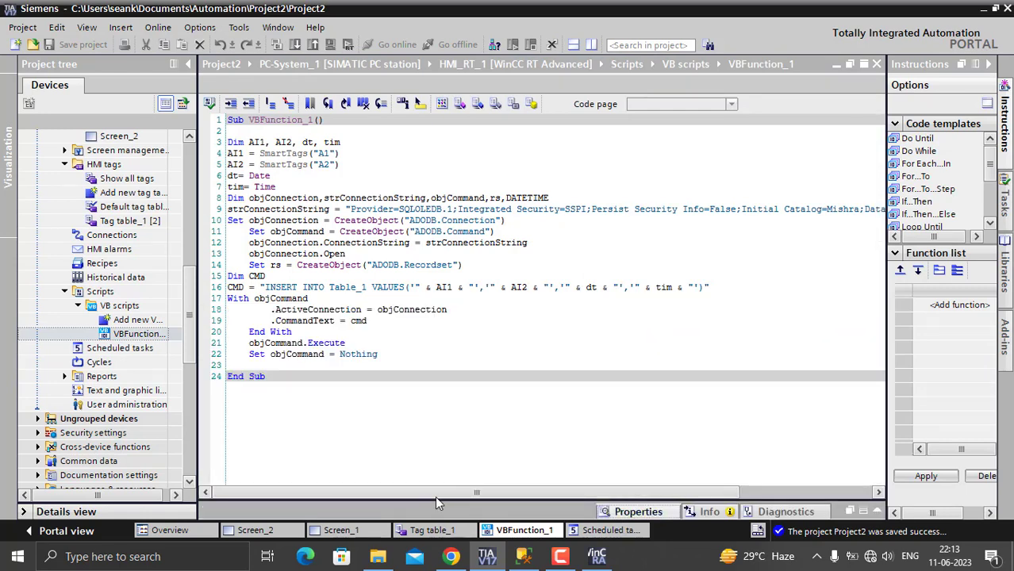
drag(437, 500, 441, 365)
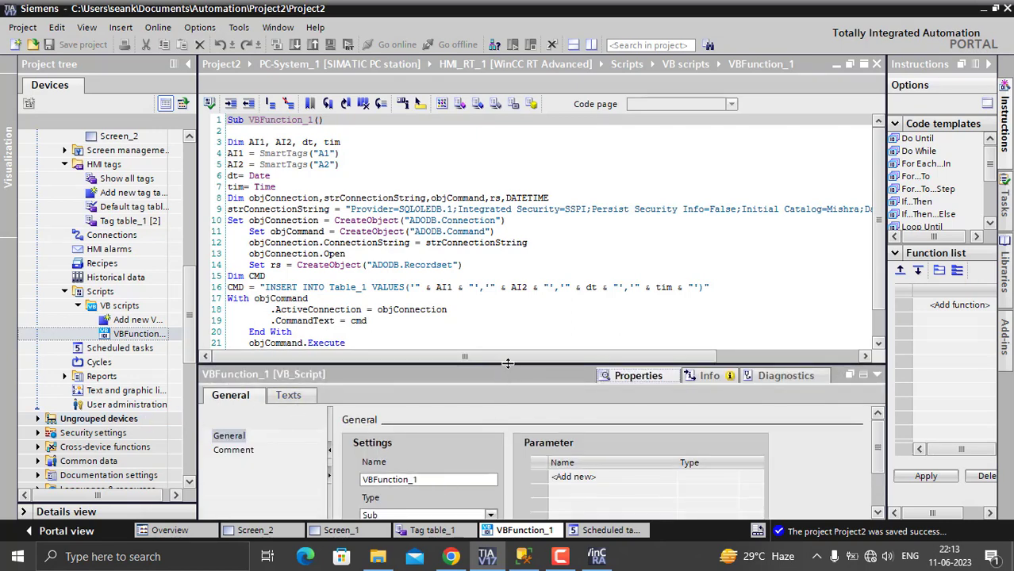
drag(507, 364, 508, 305)
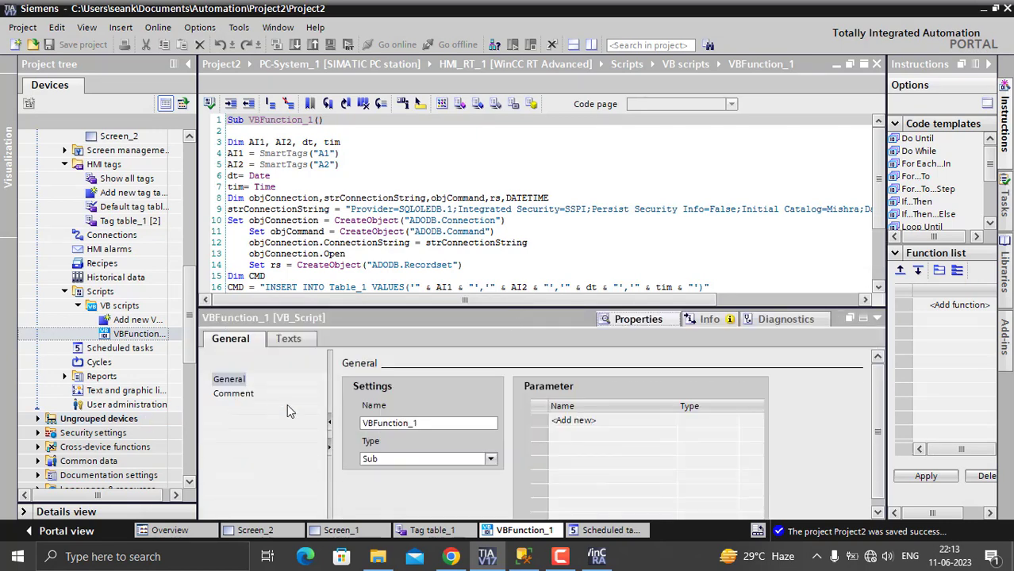
- Examine the function assigned to Task_1's Update event, then switch to the running HMI runtime
click(583, 531)
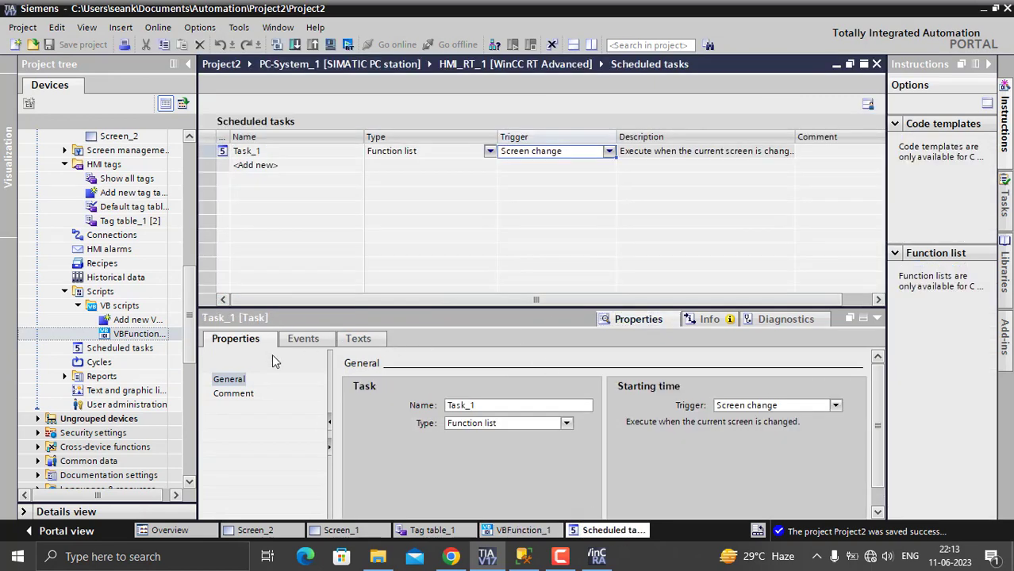
click(306, 338)
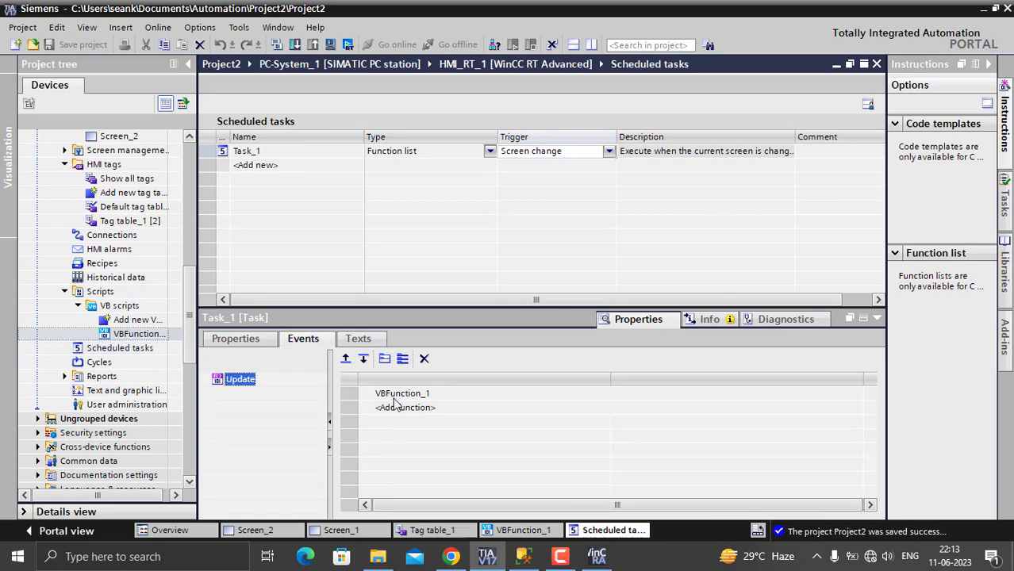
click(541, 397)
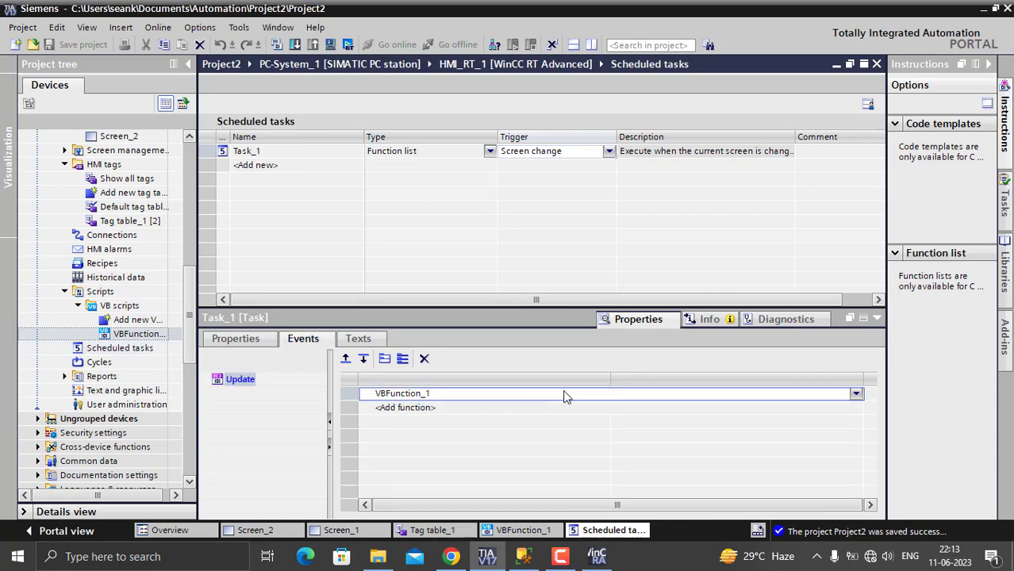
click(855, 395)
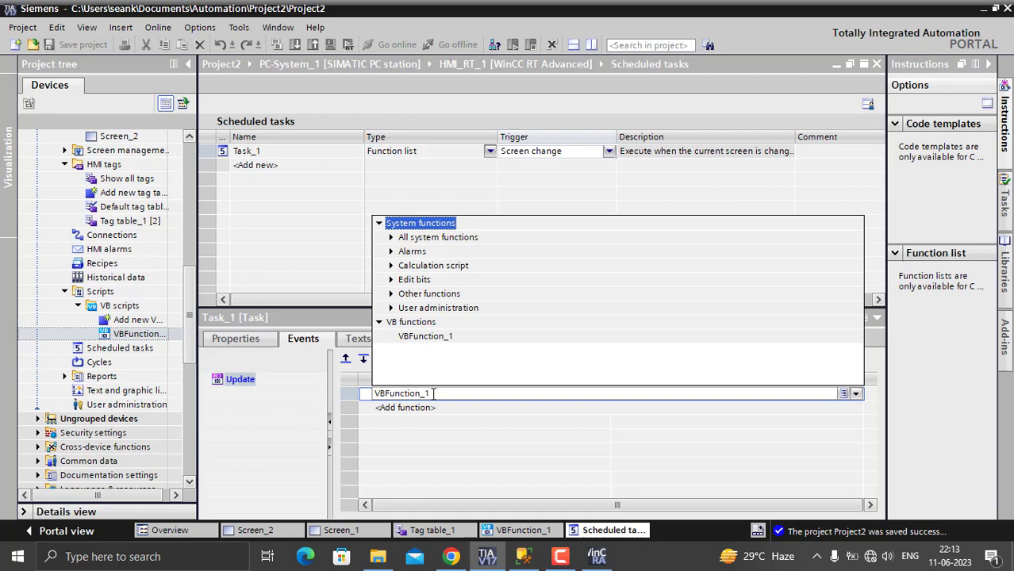
click(271, 439)
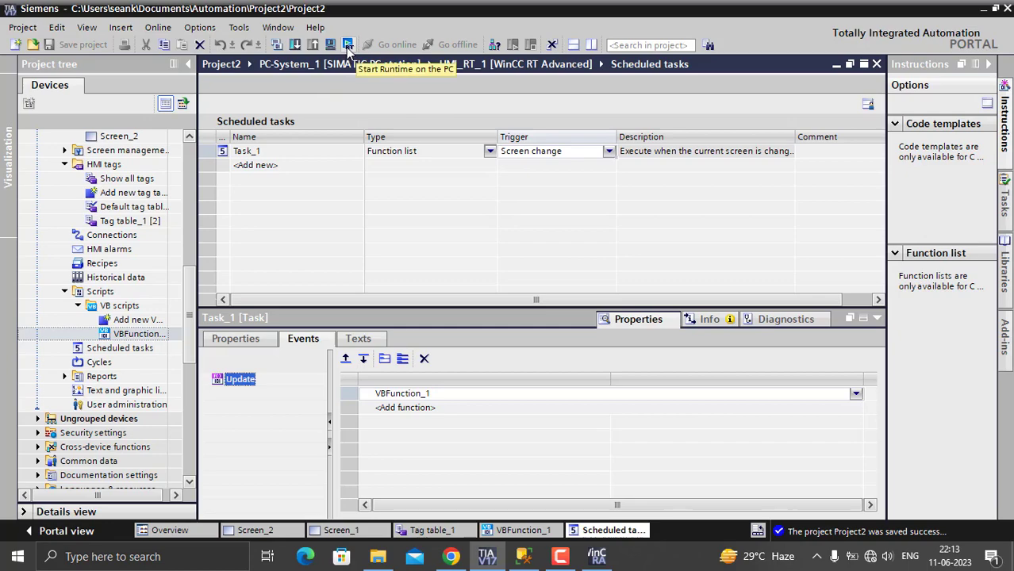
click(599, 557)
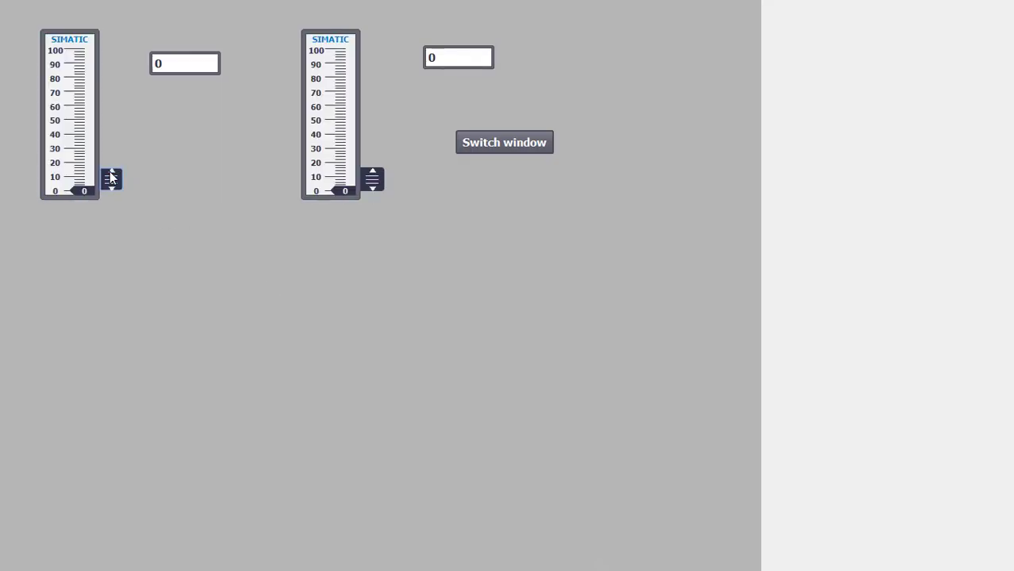
- Set the A1 slider to about 69 and the A2 slider to about 61, then switch screens and back
drag(109, 178, 104, 92)
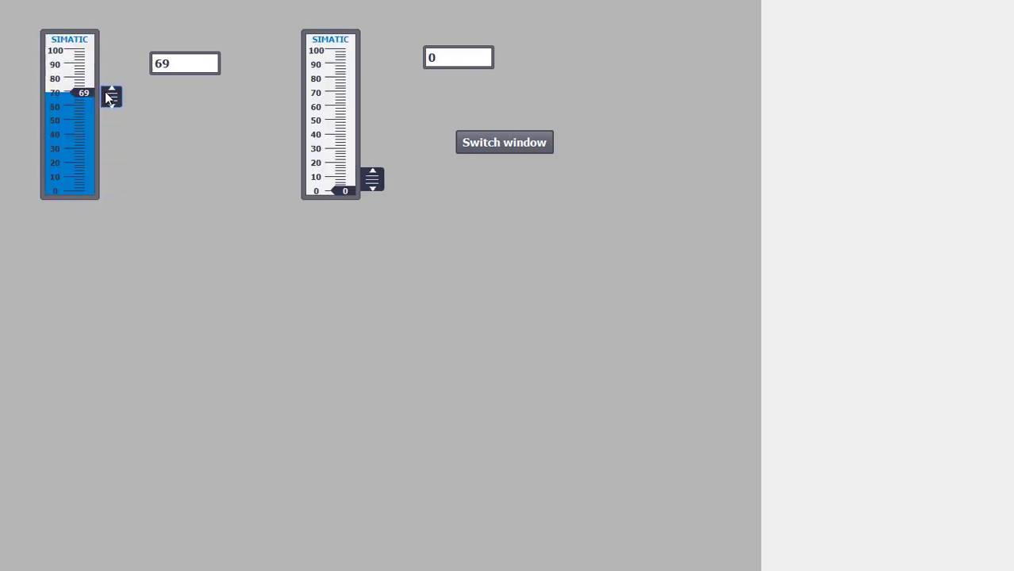
drag(372, 177, 381, 101)
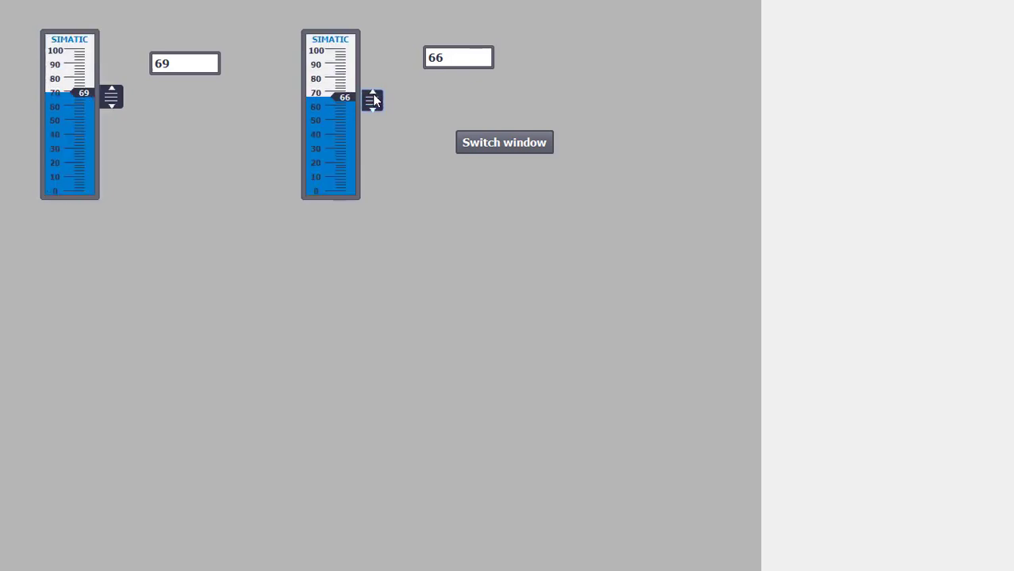
mouse_move(373, 99)
mouse_down()
mouse_move(374, 115)
mouse_move(374, 104)
mouse_up()
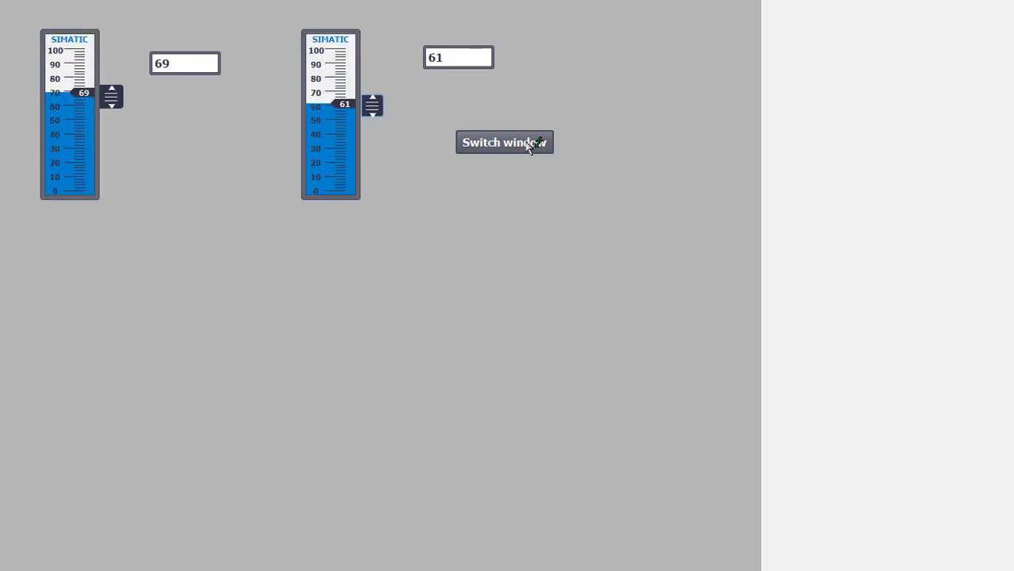
click(530, 145)
click(186, 75)
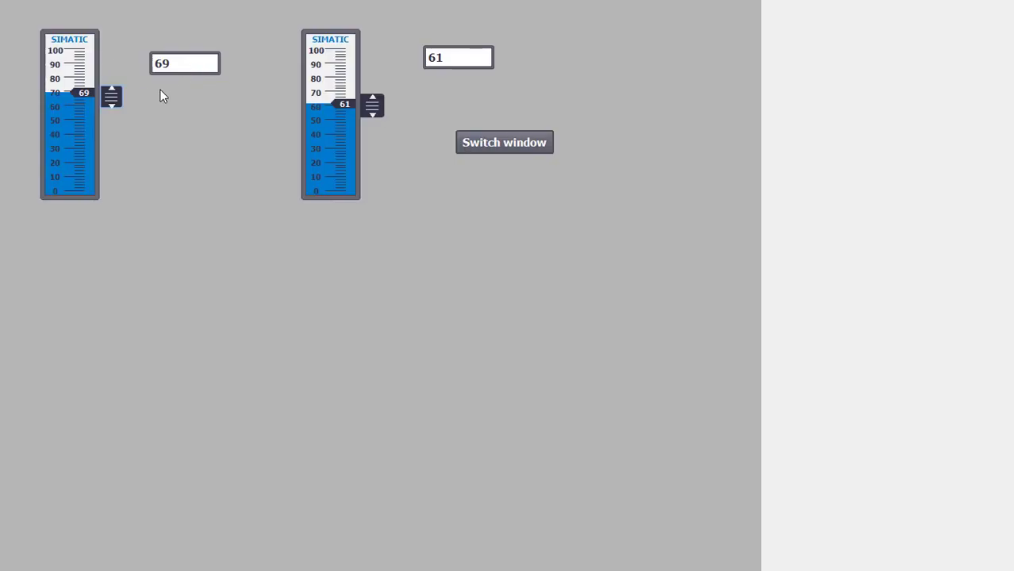
- Set the A1 slider to about 40 and A2 to about 60, then switch between the two screens repeatedly
drag(112, 95, 116, 133)
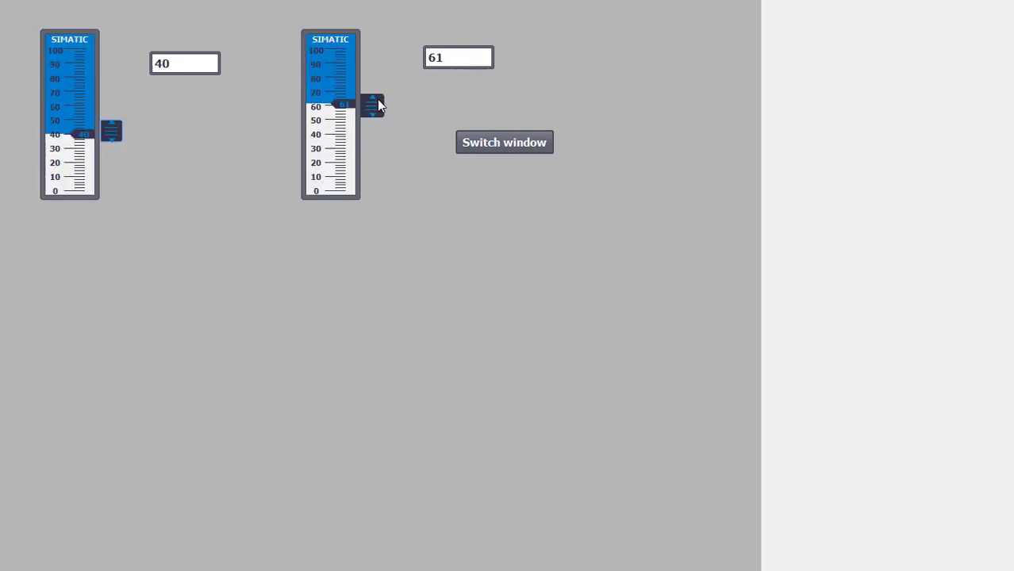
drag(378, 100, 377, 107)
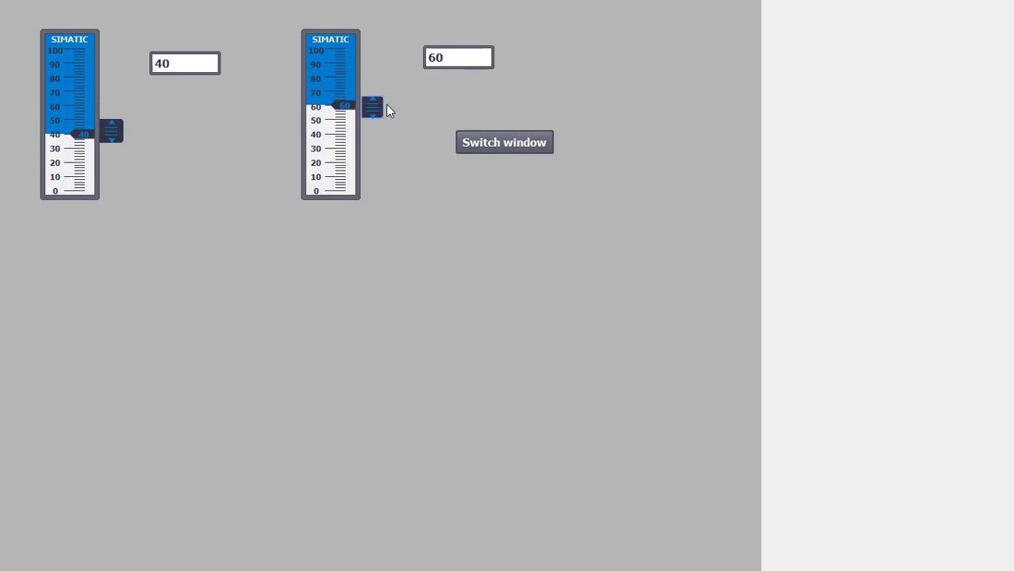
click(533, 148)
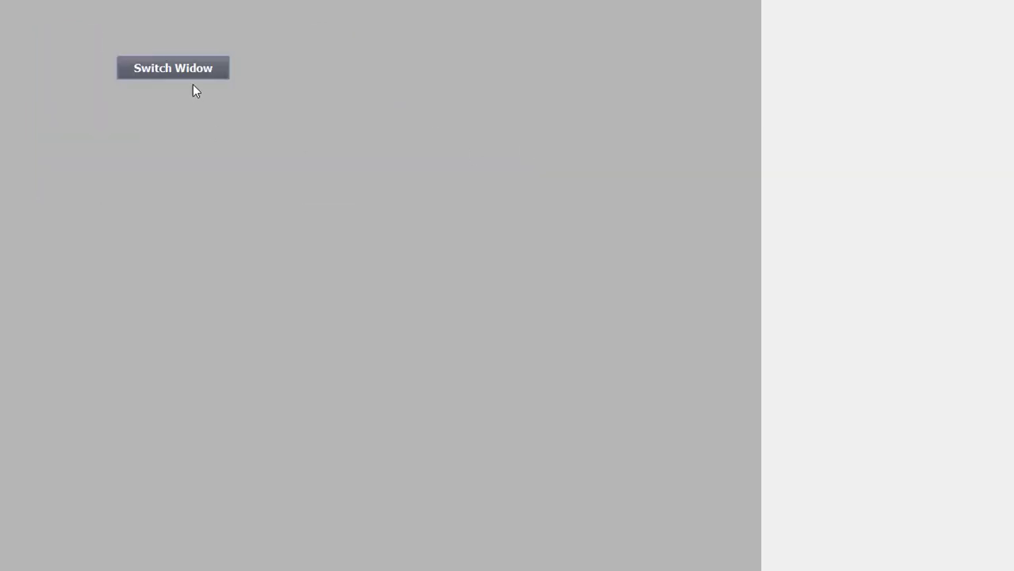
click(194, 76)
click(517, 143)
click(166, 68)
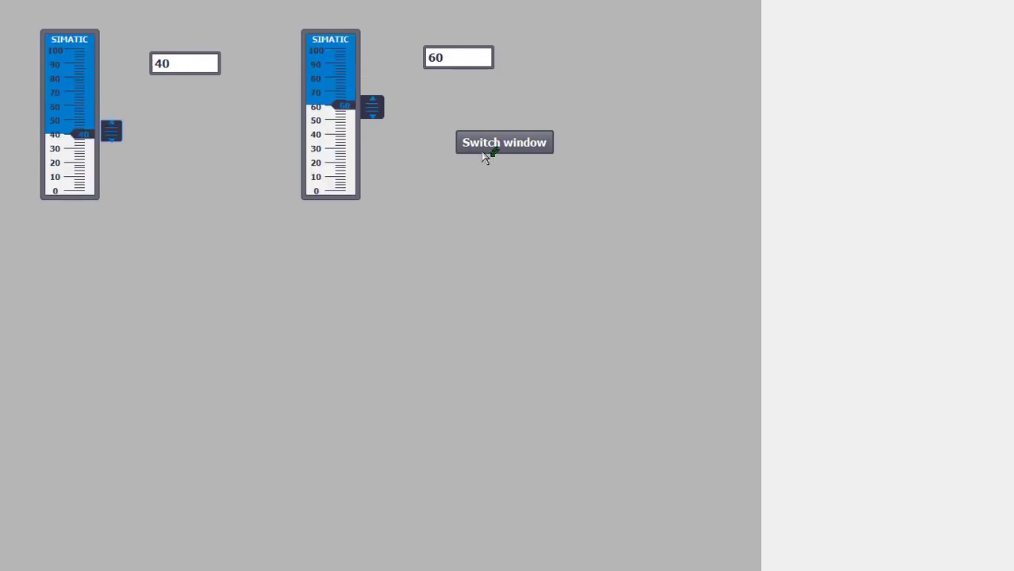
click(486, 149)
click(510, 151)
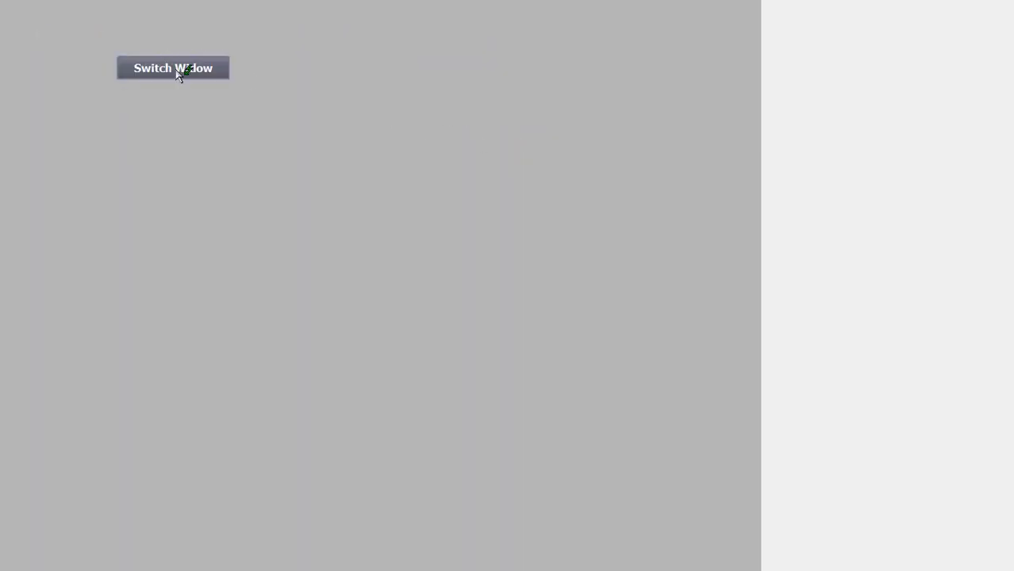
click(176, 70)
click(490, 153)
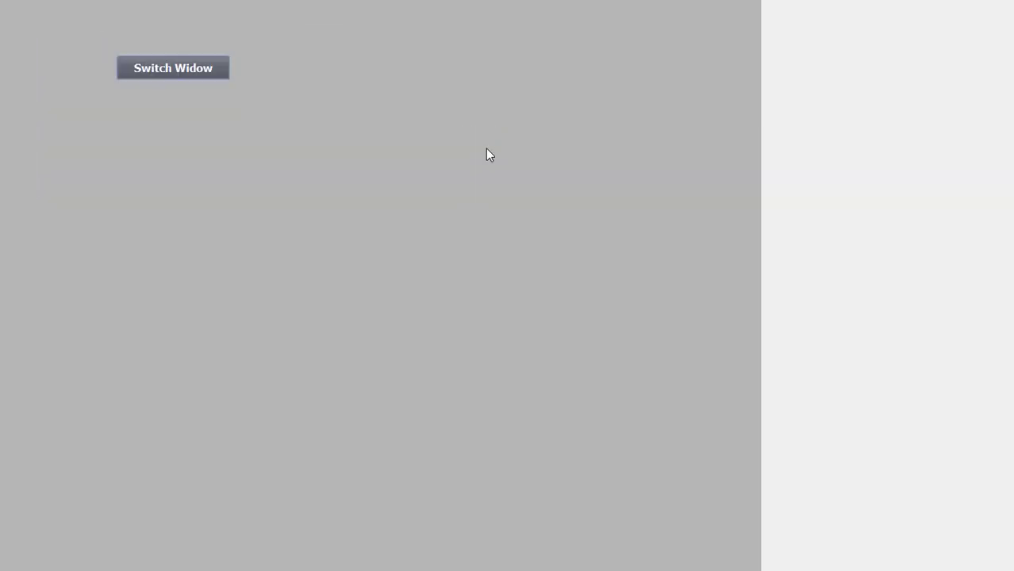
click(184, 61)
- Switch to SQL Server Management Studio and select the top 1000 rows of Mishra's dbo.Table_1, scrolling through the results
key(super)
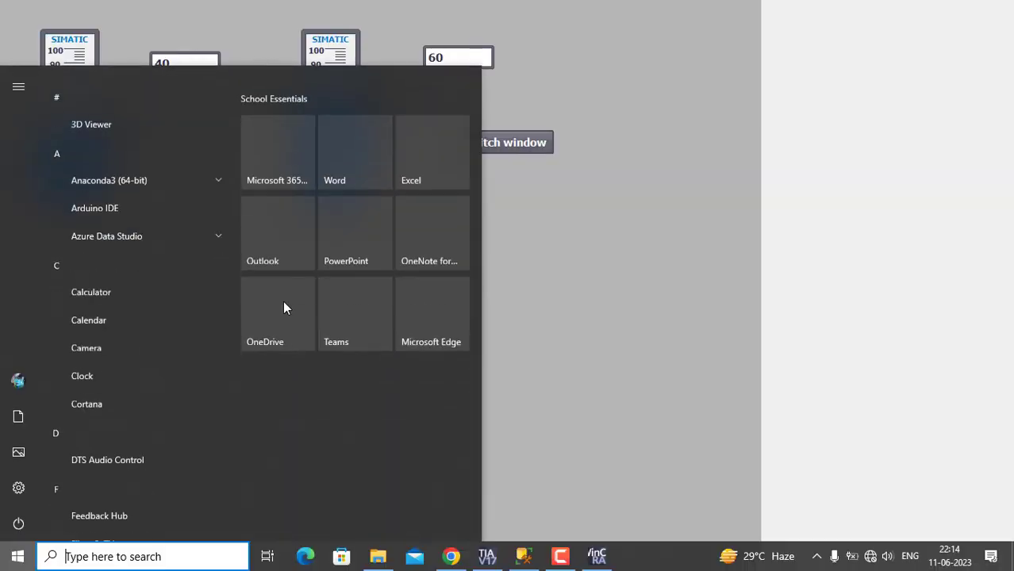
click(523, 556)
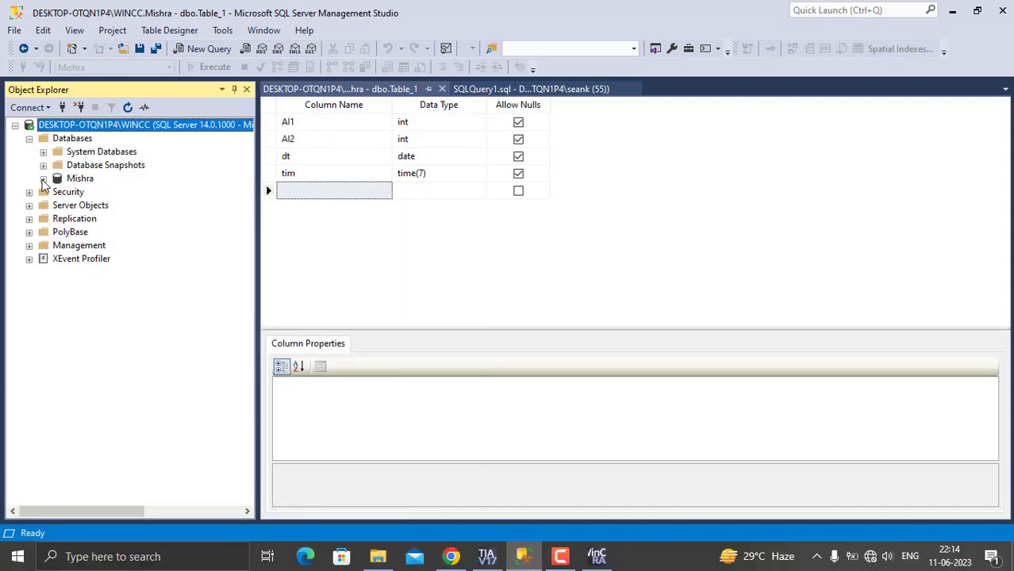
click(43, 179)
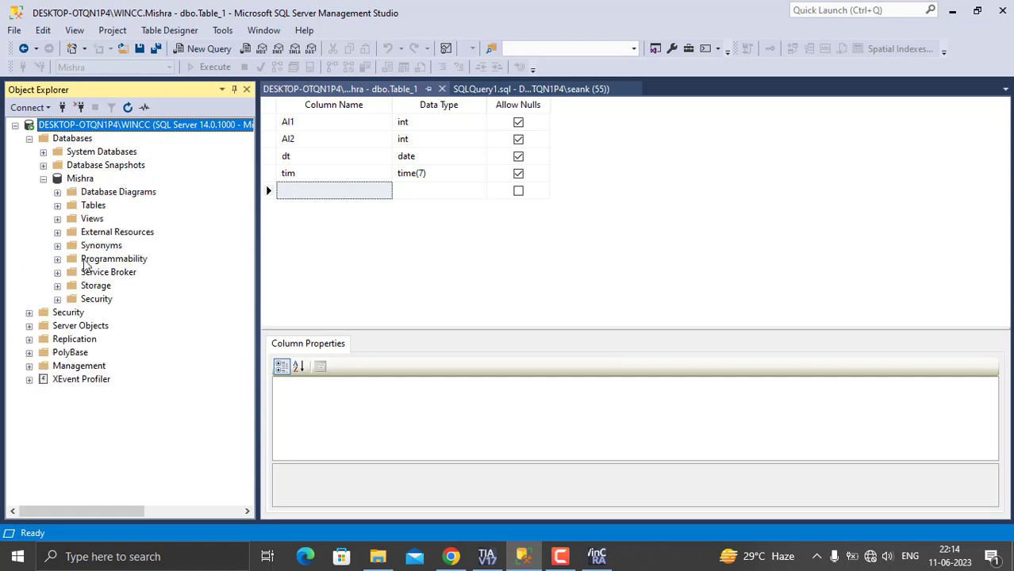
click(58, 207)
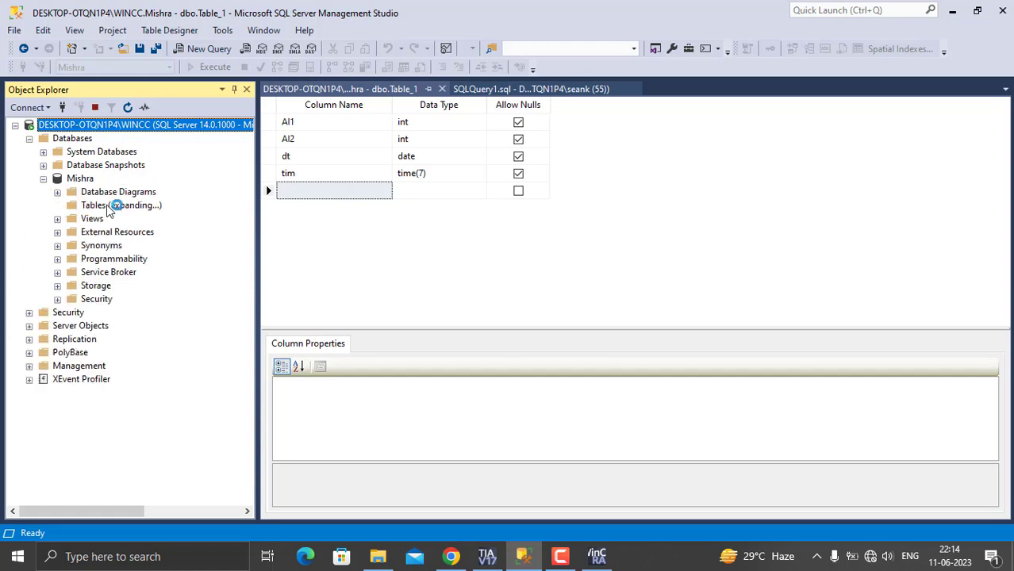
right_click(112, 207)
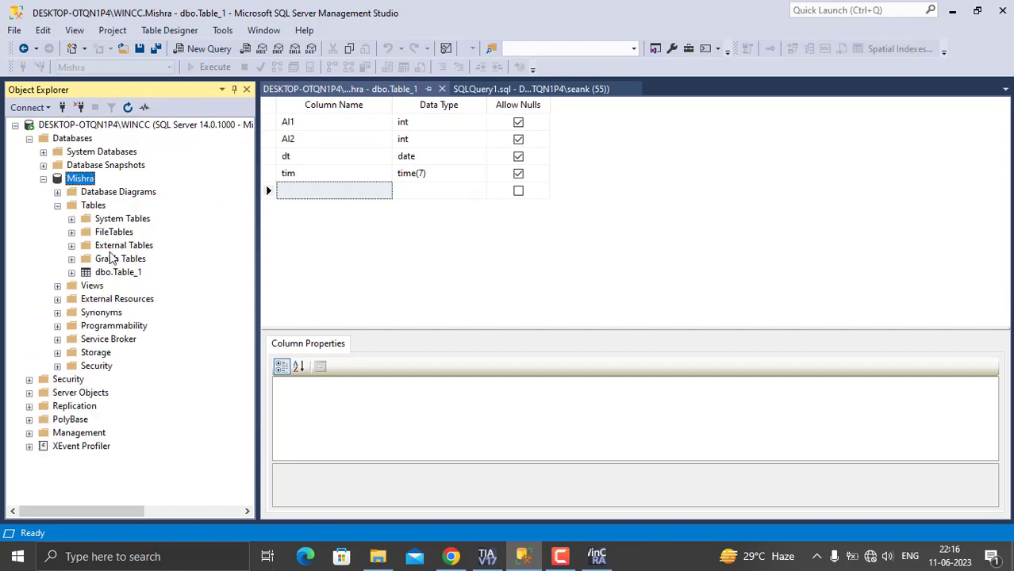
click(119, 273)
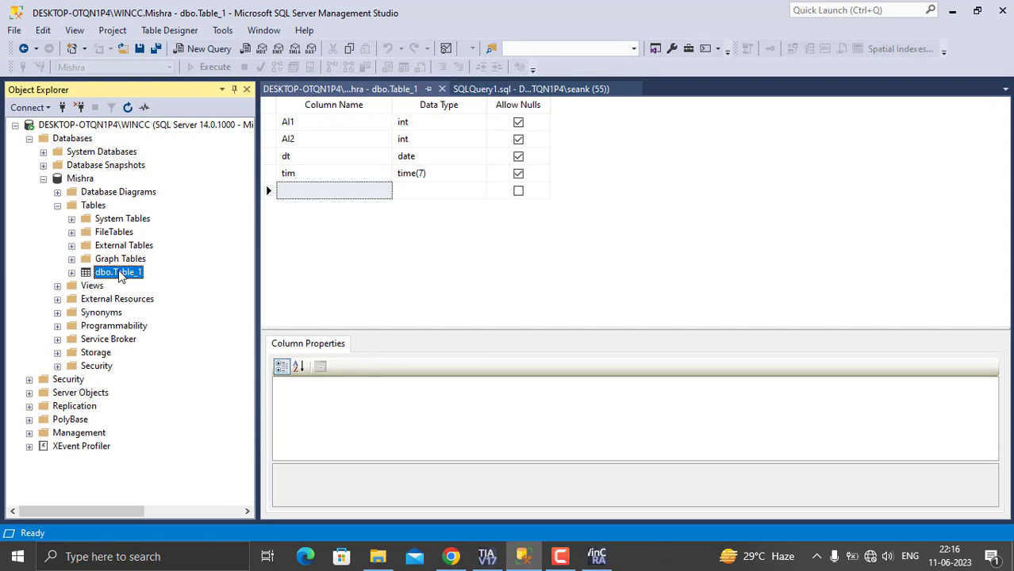
right_click(119, 275)
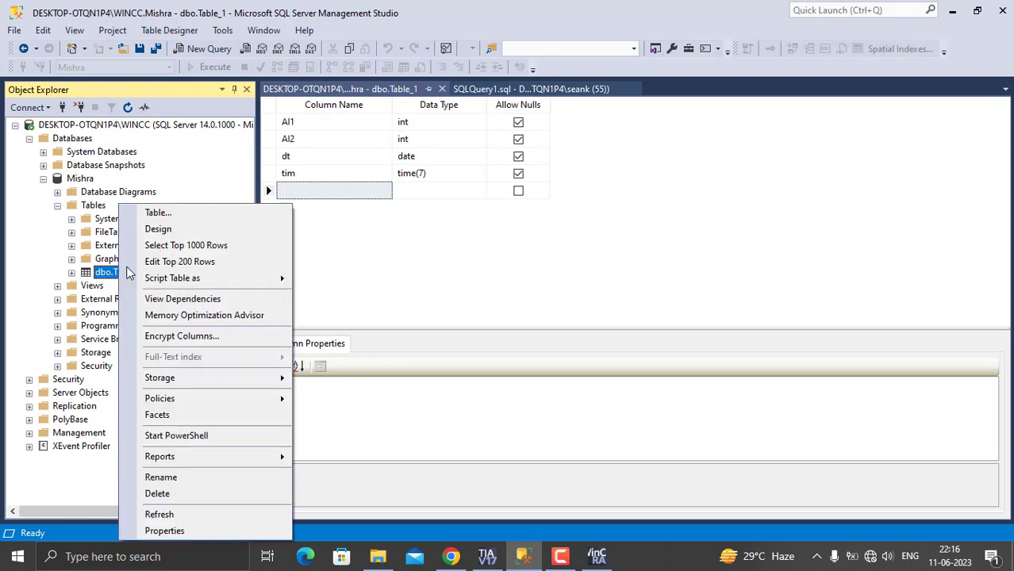
click(178, 248)
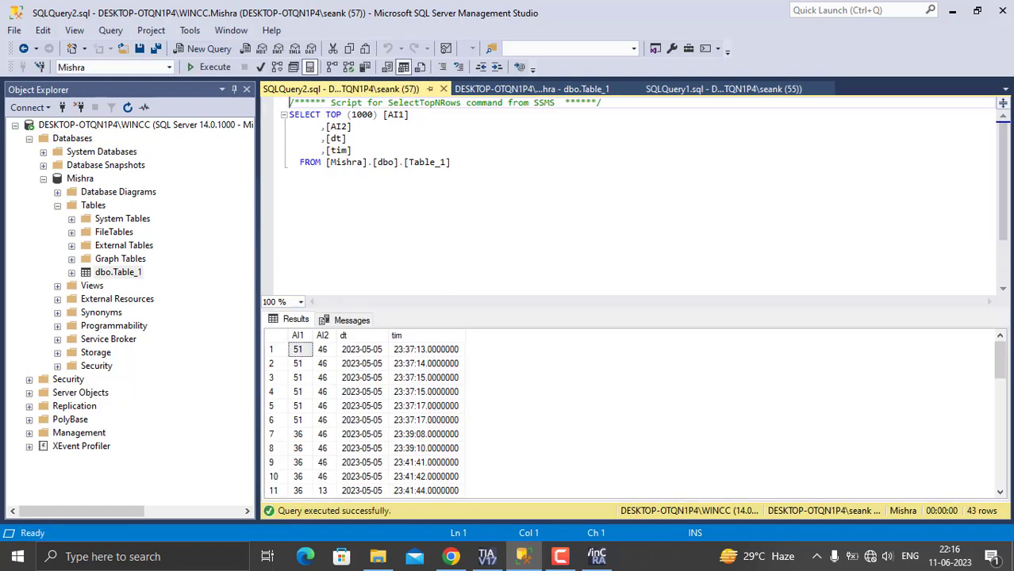
drag(1001, 349, 1001, 468)
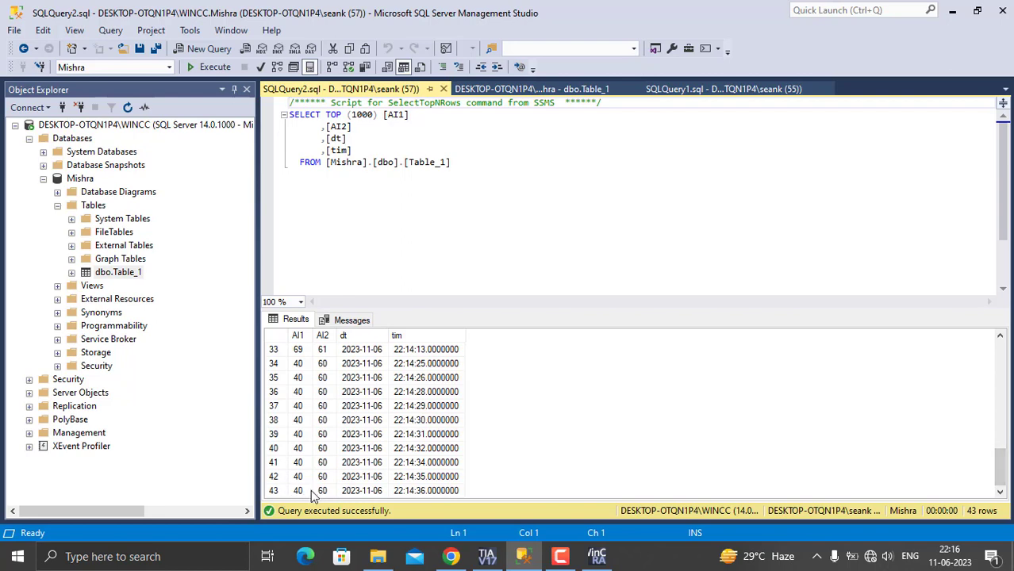
- Re-execute the Table_1 query and scroll to the newest logged rows, then switch to the HMI runtime
click(215, 67)
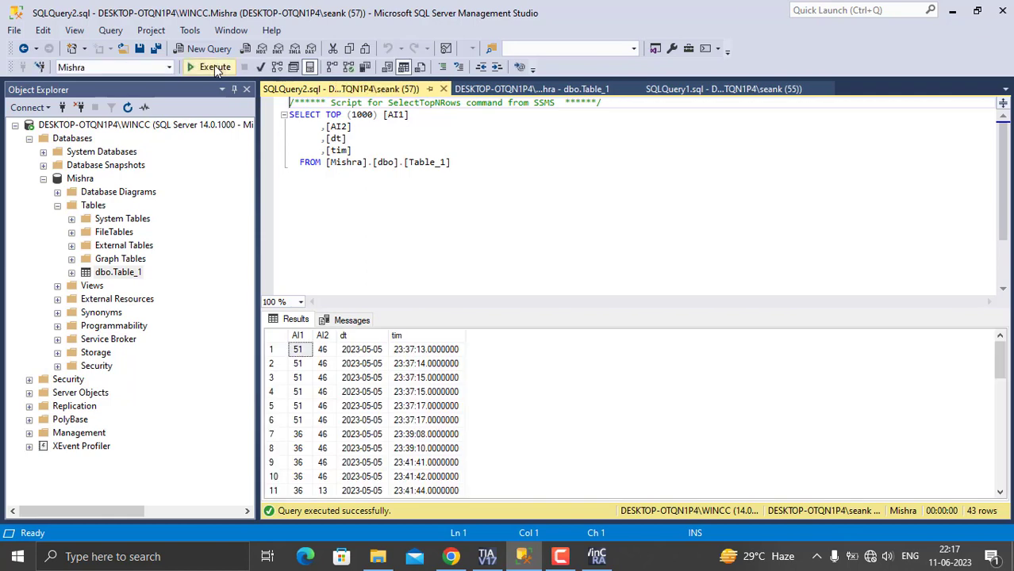
drag(1003, 371, 1000, 478)
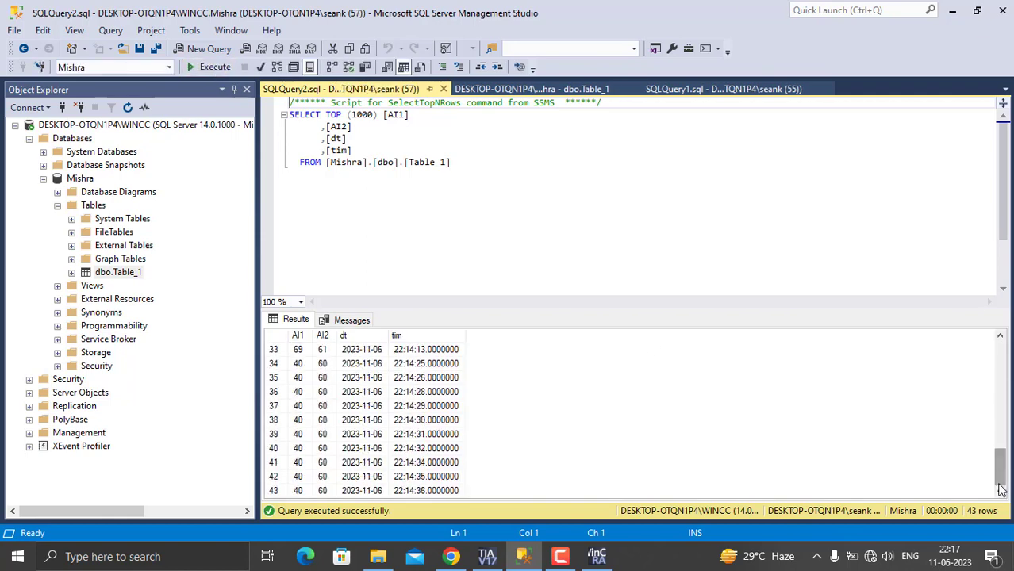
click(601, 558)
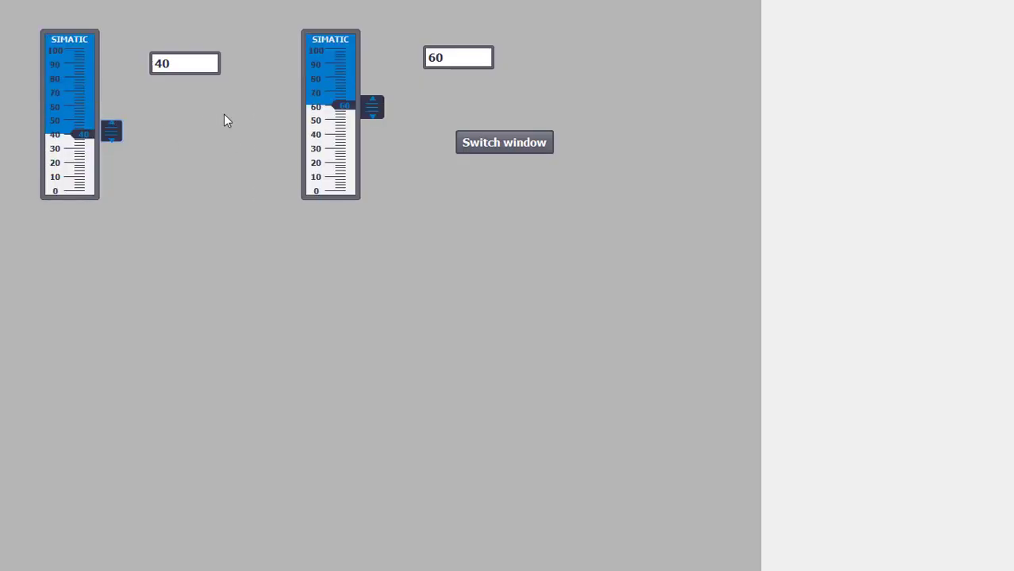
- Set the A2 slider to about 40 and switch between the two runtime screens several times
click(498, 146)
click(194, 65)
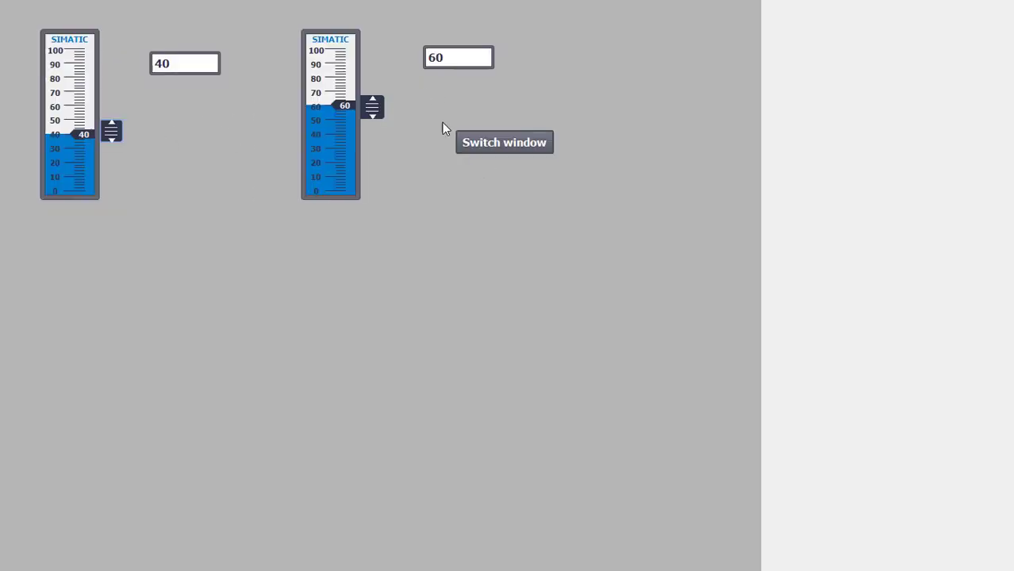
click(486, 142)
click(176, 69)
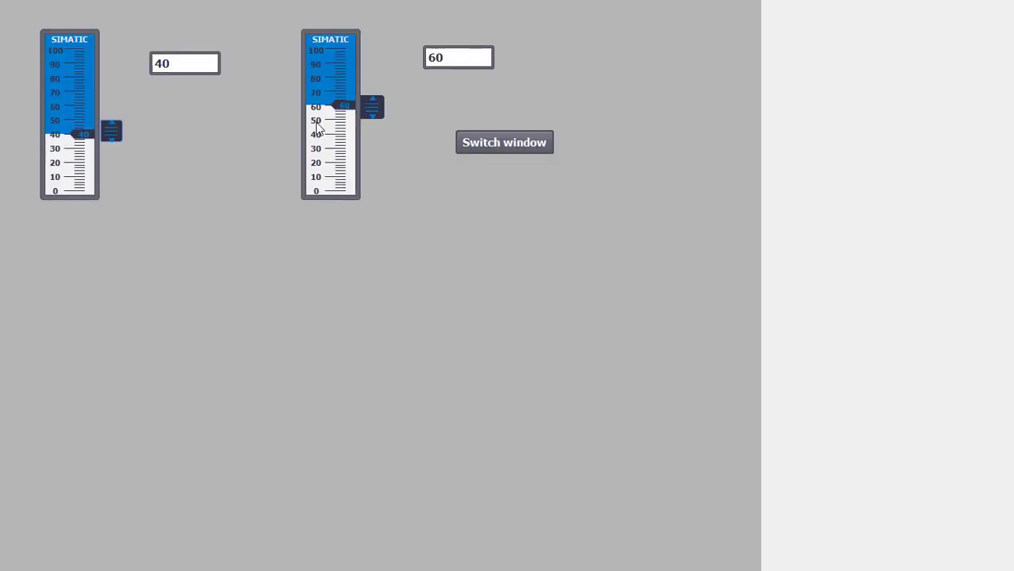
drag(376, 111, 373, 133)
click(482, 144)
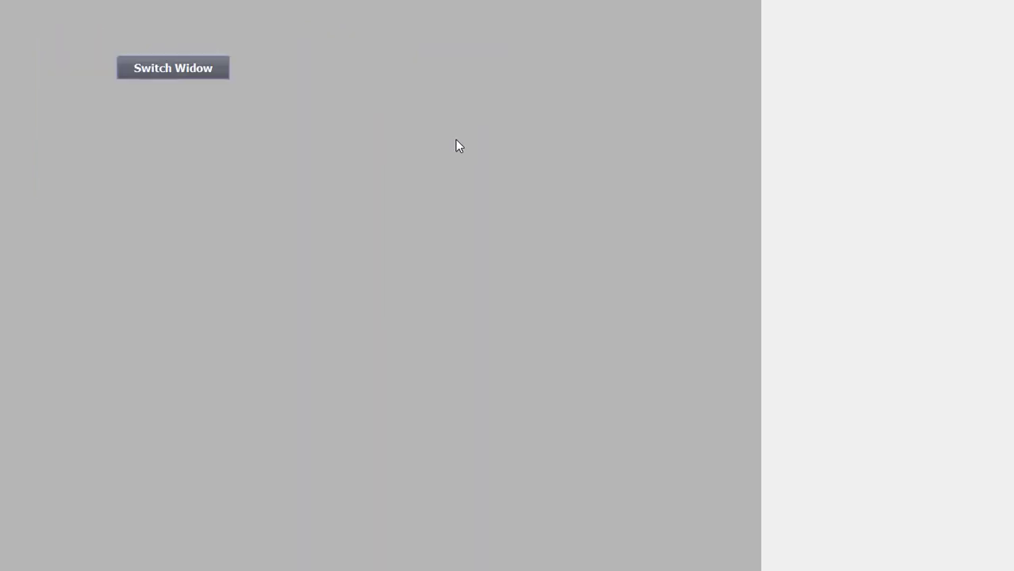
click(151, 66)
click(460, 137)
click(178, 69)
click(480, 143)
- Return to SQL Server Management Studio, re-execute the Table_1 query and scroll to the newest rows
key(super)
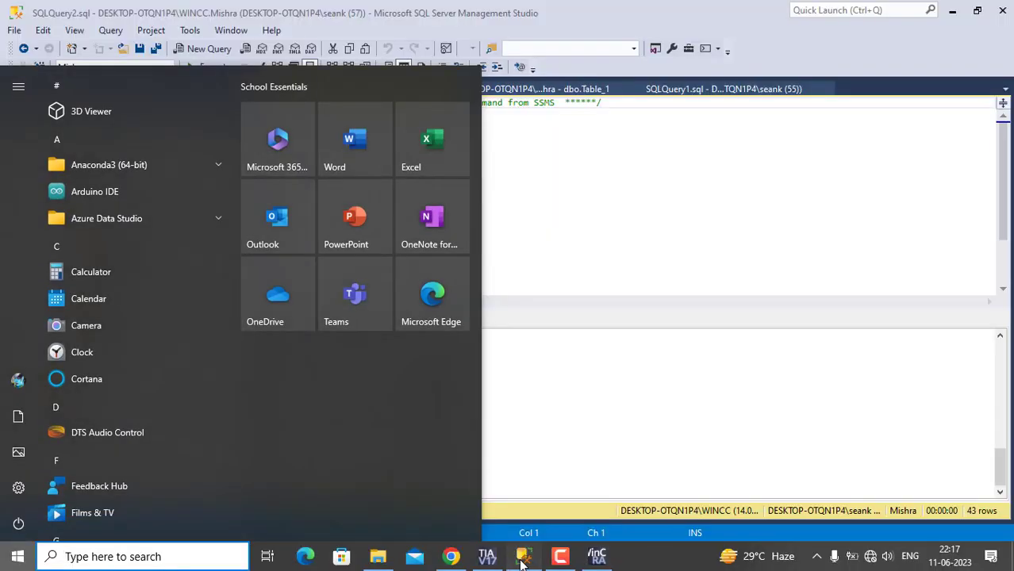
click(522, 558)
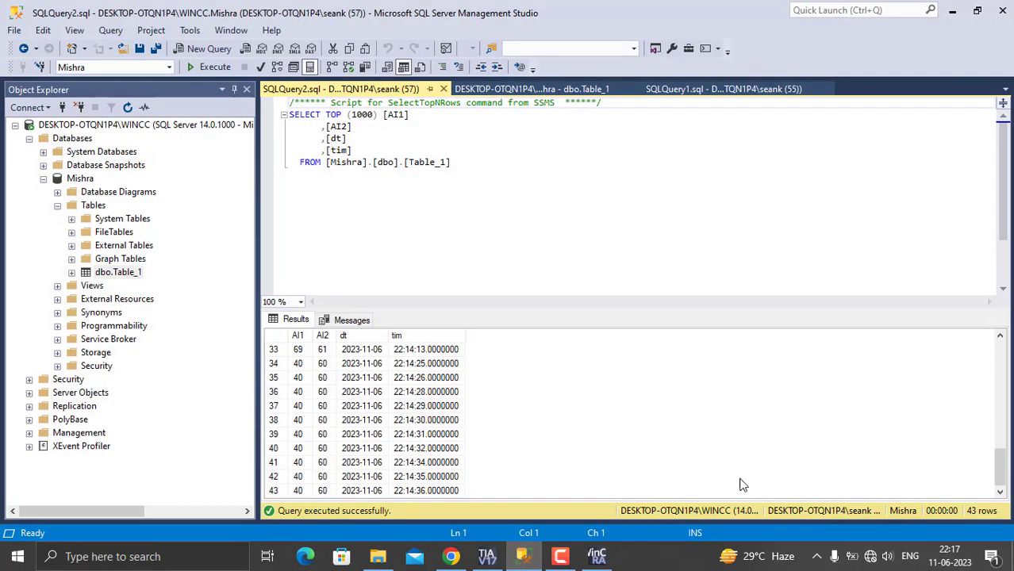
click(223, 66)
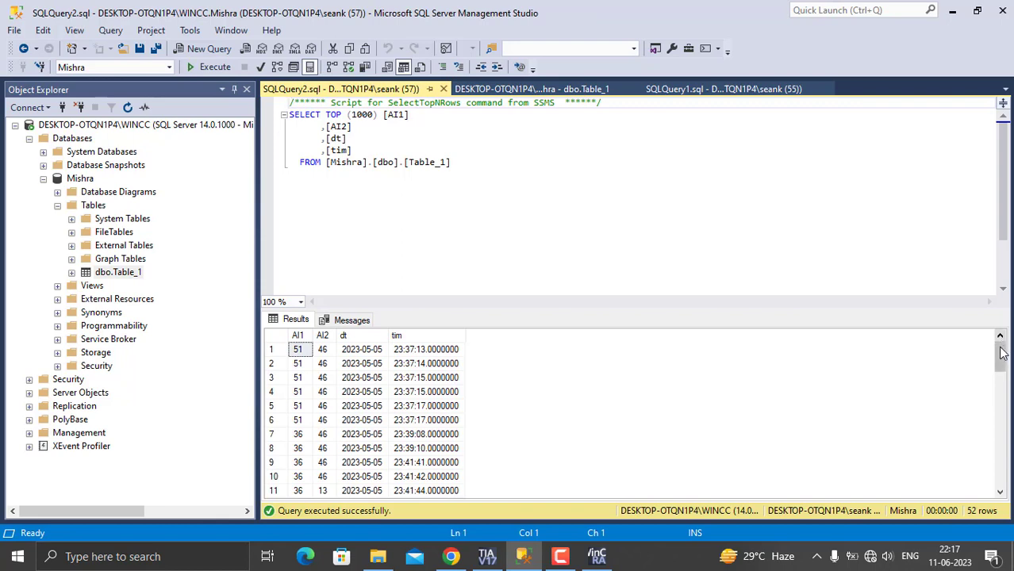
drag(1000, 357, 1001, 470)
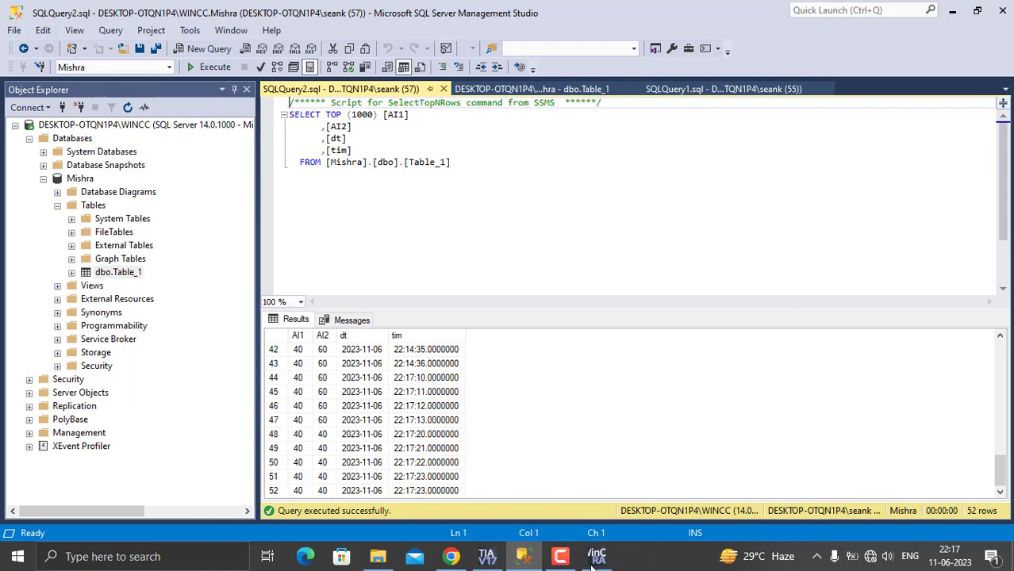
click(559, 556)
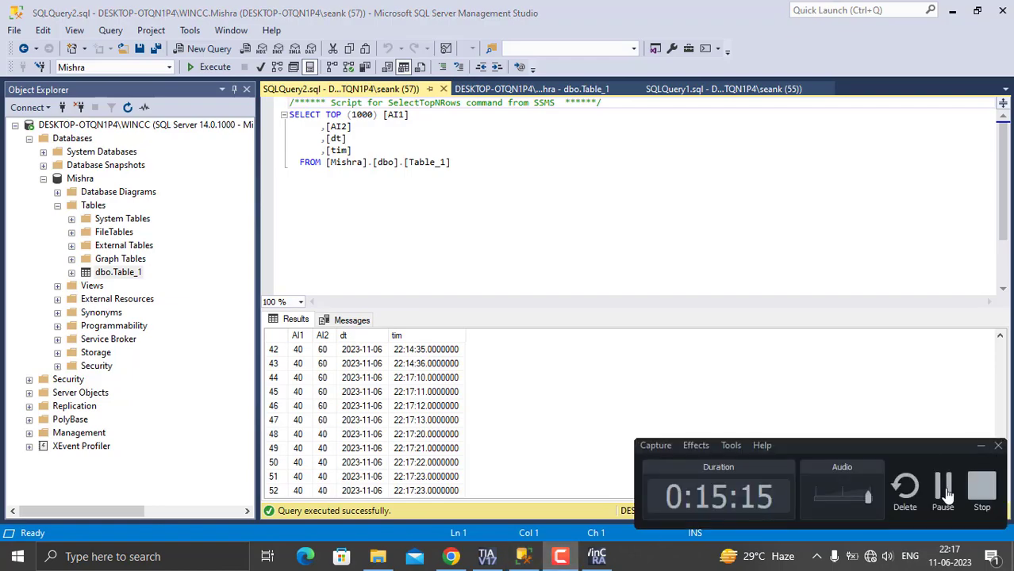